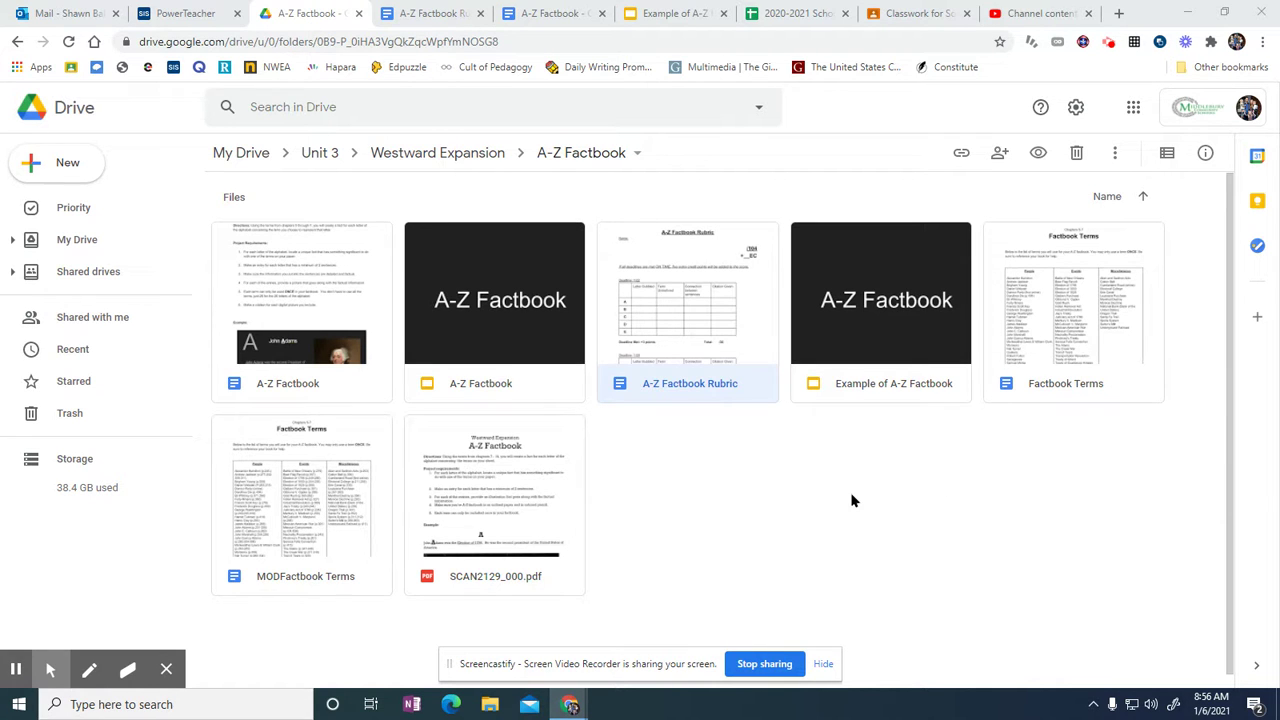
Switch from Google Drive to the open 'Example of A-Z Factbook' presentation tab.
left_click(665, 13)
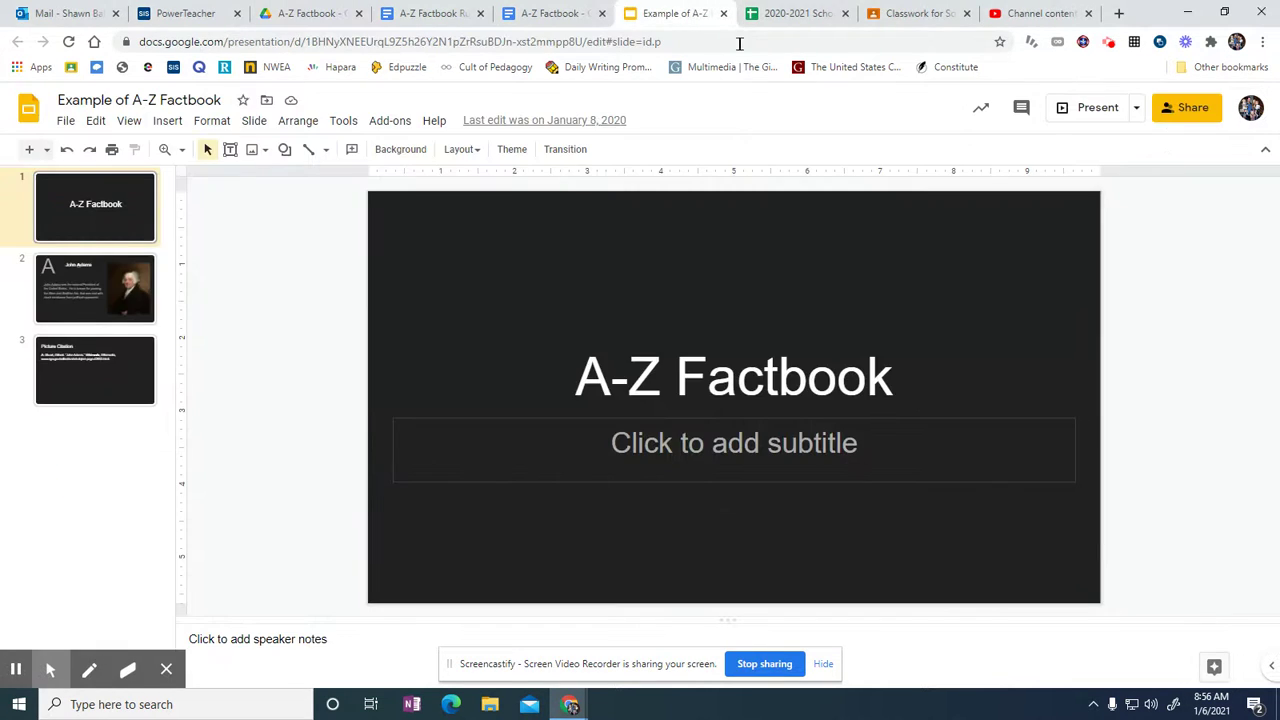
Present the factbook full screen and advance from the John Adams slide to Picture Citation.
left_click(1088, 107)
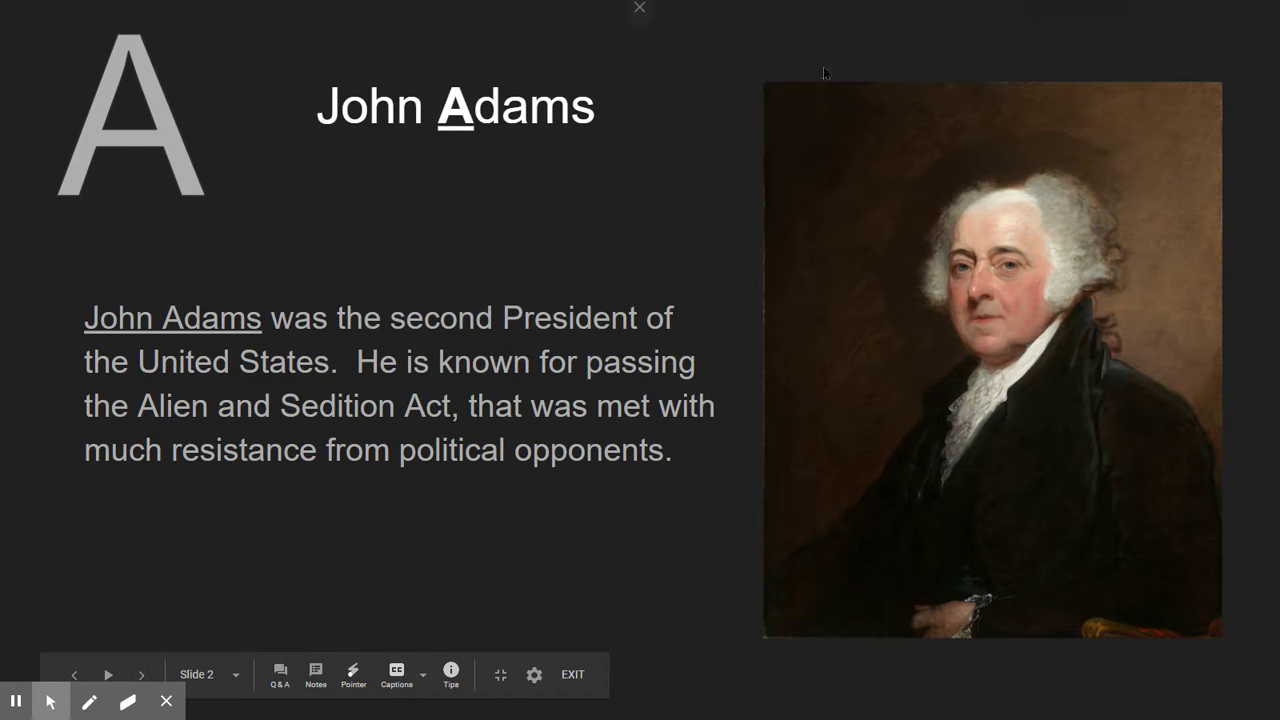
left_click(1150, 352)
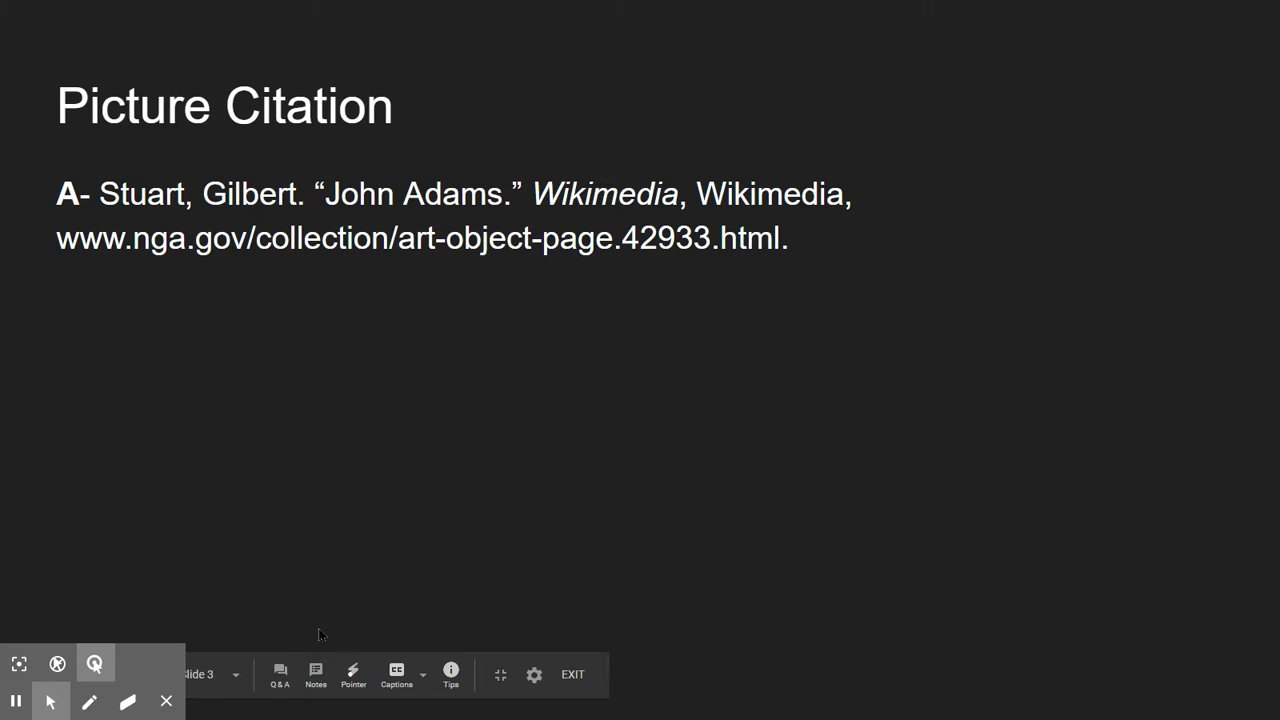
Exit the slideshow, returning to the editor on slide 3, Picture Citation.
key("Escape")
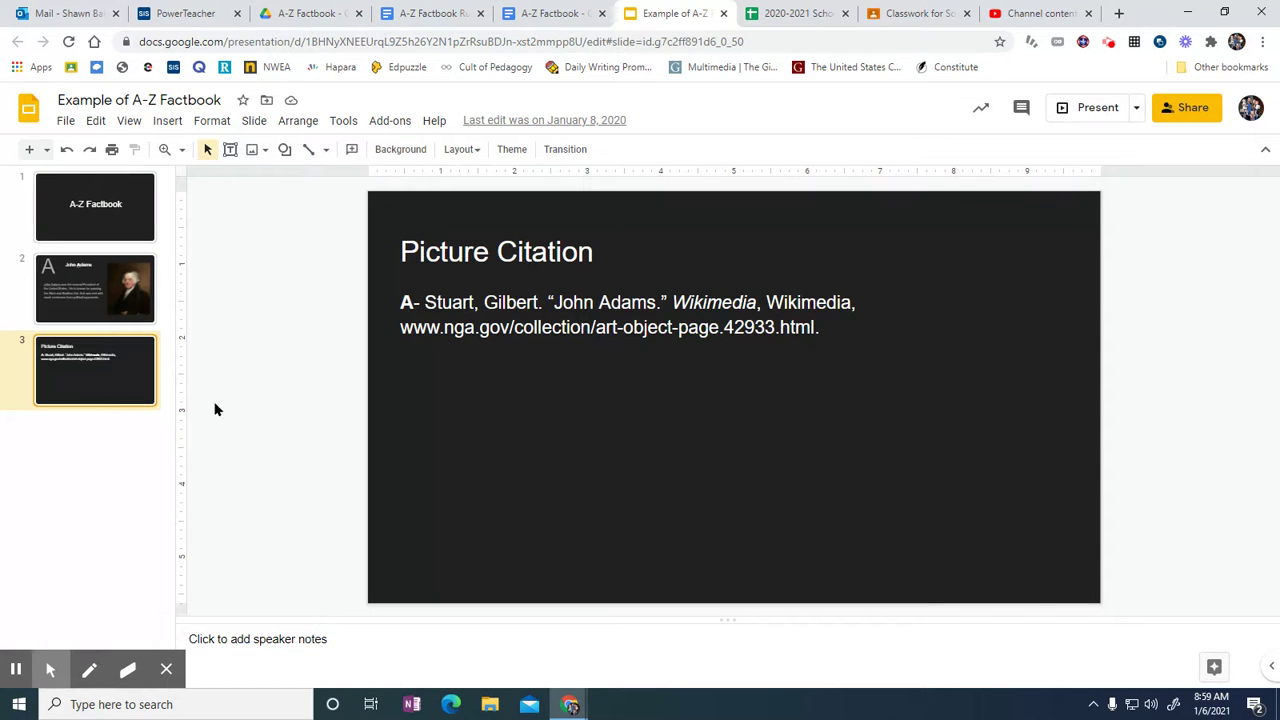
Add a new slide after John Adams, making Picture Citation slide 4.
left_click(97, 303)
right_click(91, 310)
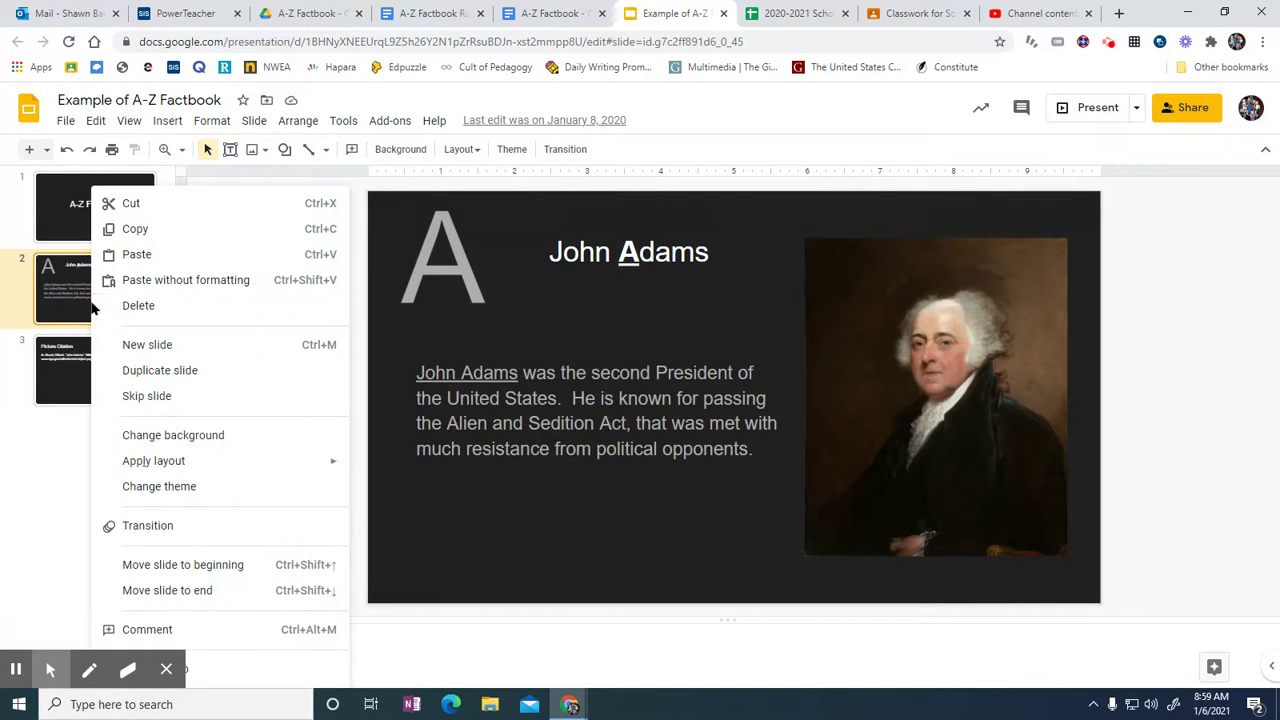
left_click(192, 350)
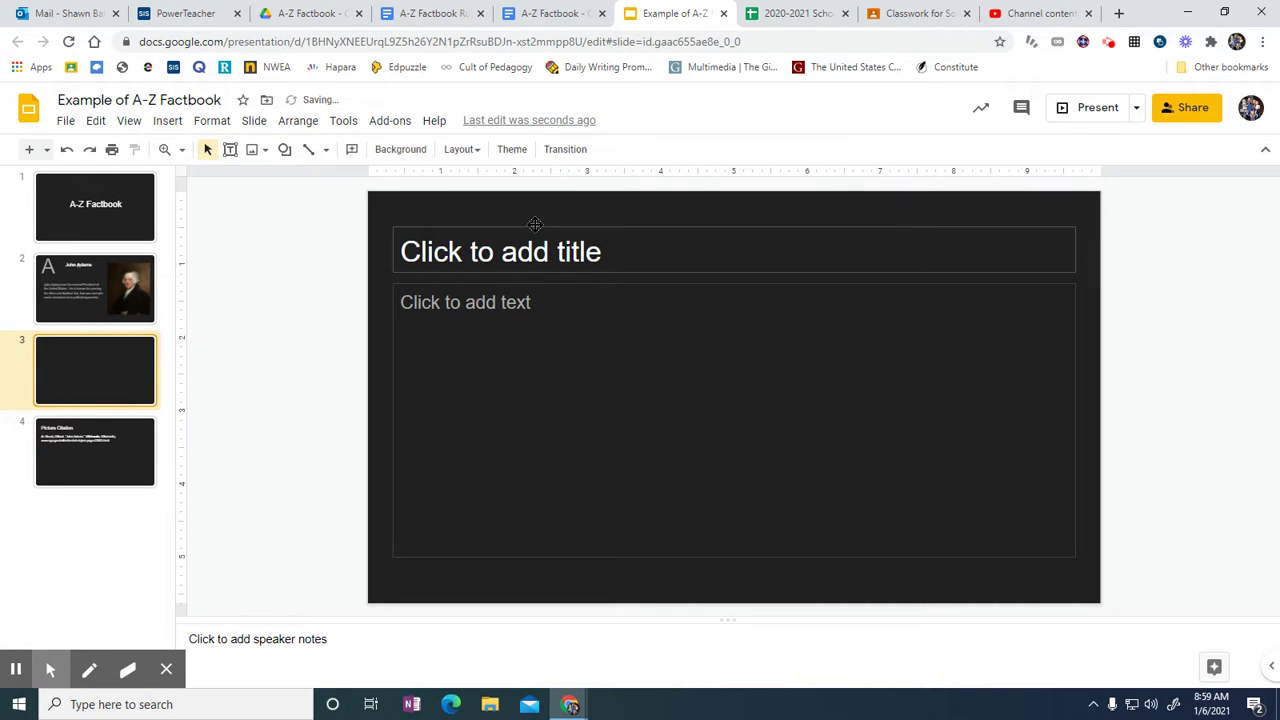
left_click(164, 121)
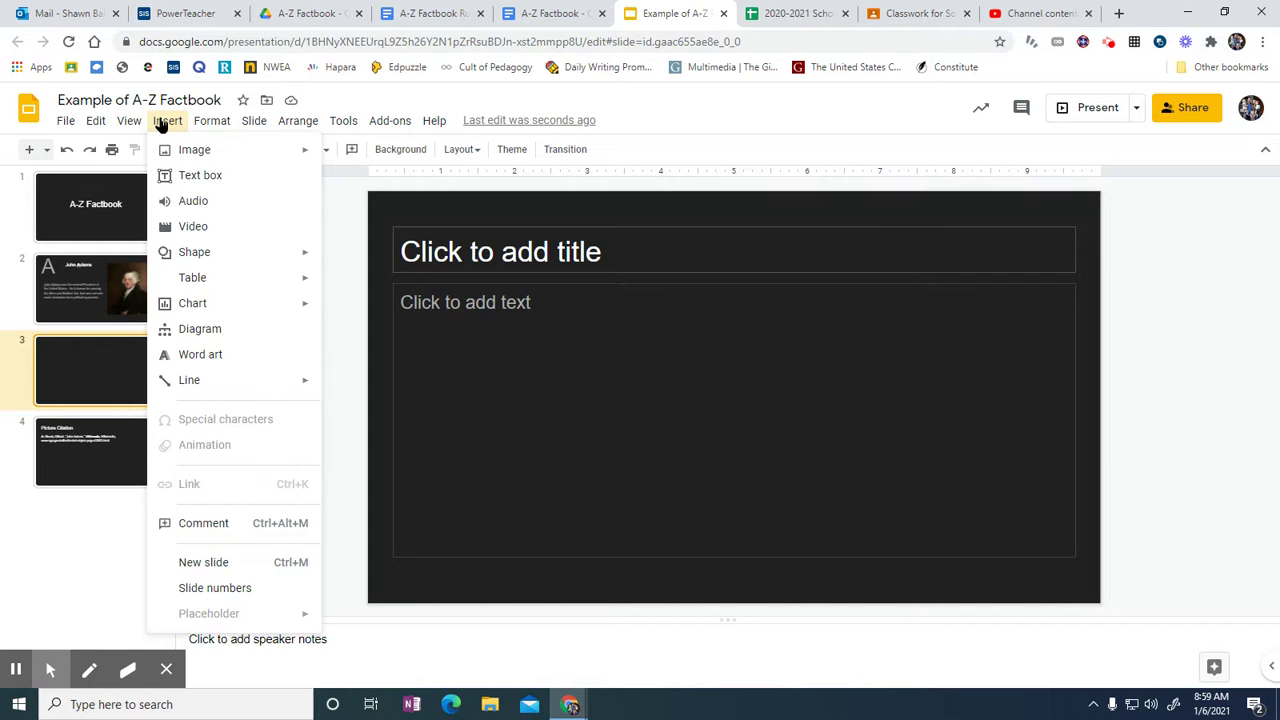
Insert word art 'B' on slide 3, moved to the top-left and enlarged.
left_click(208, 355)
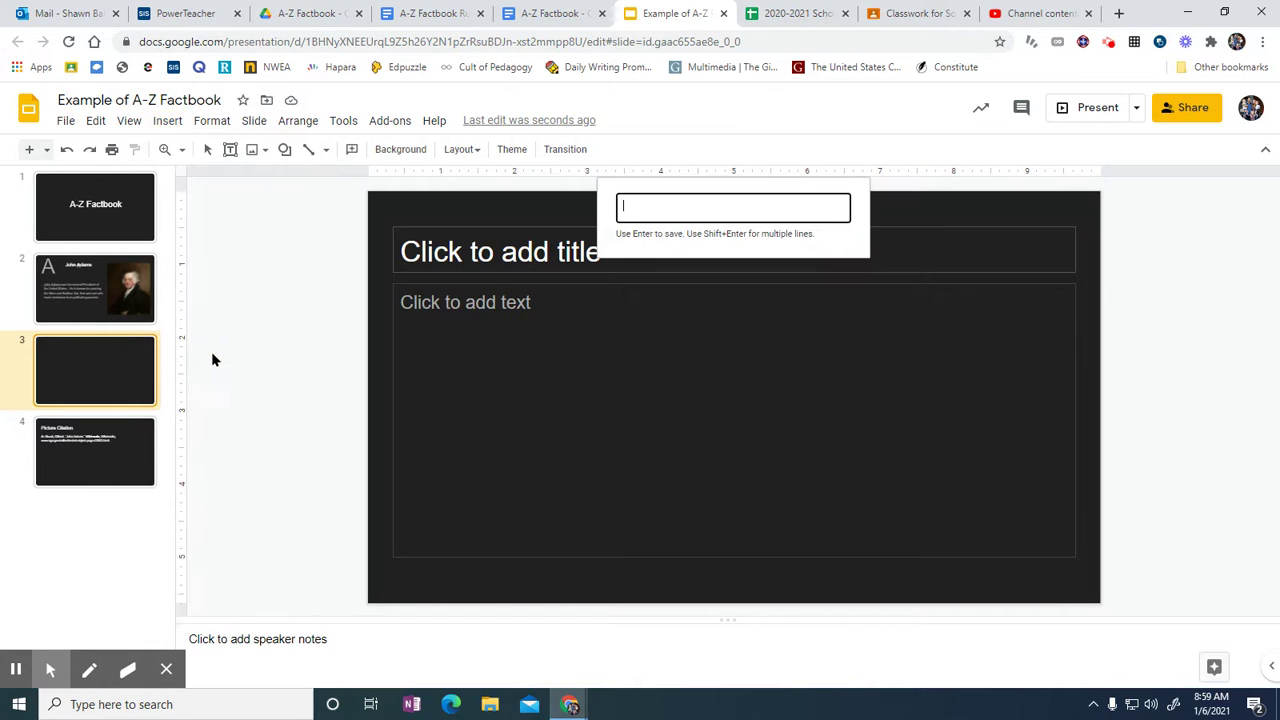
left_click(676, 204)
type("B")
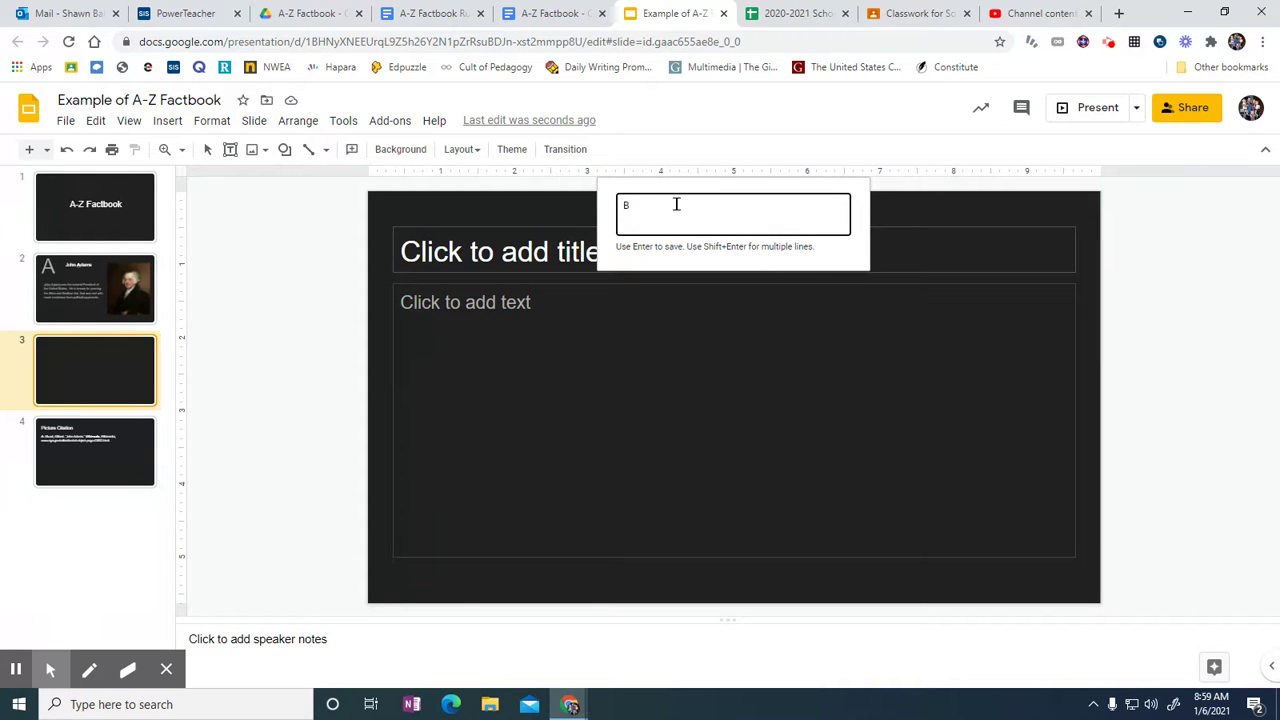
key("Return")
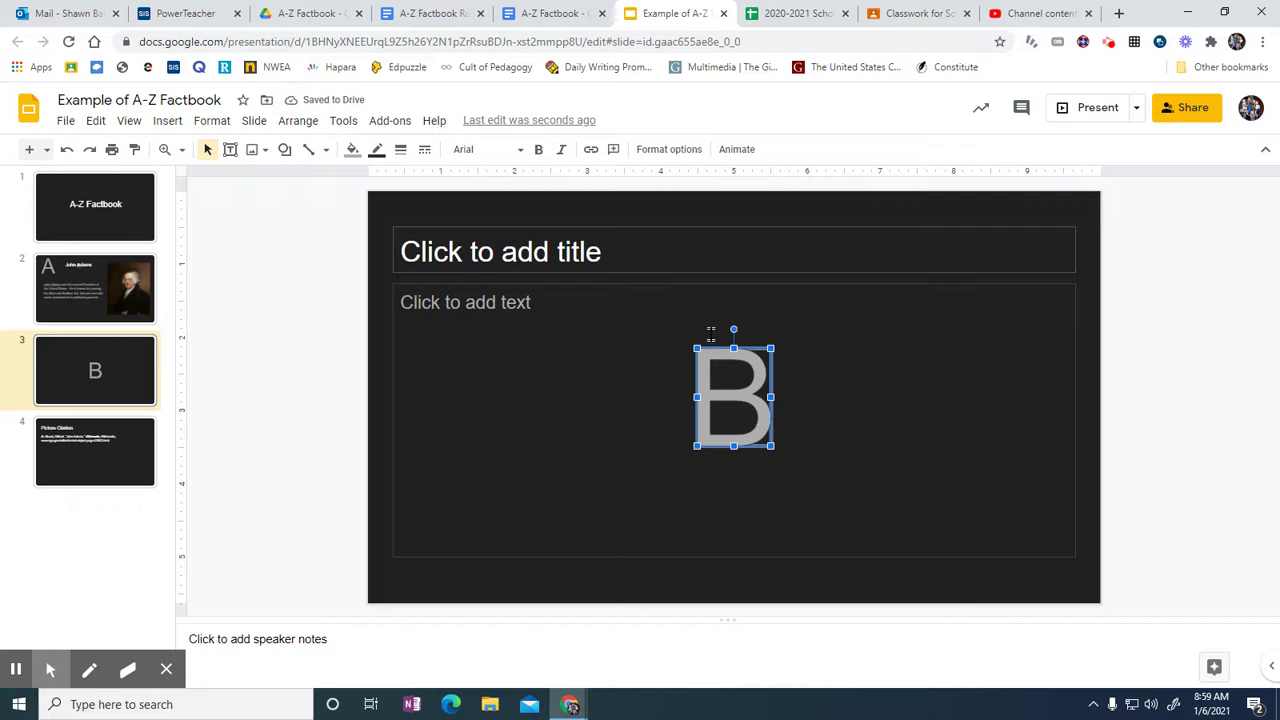
left_click_drag(748, 394, 463, 265)
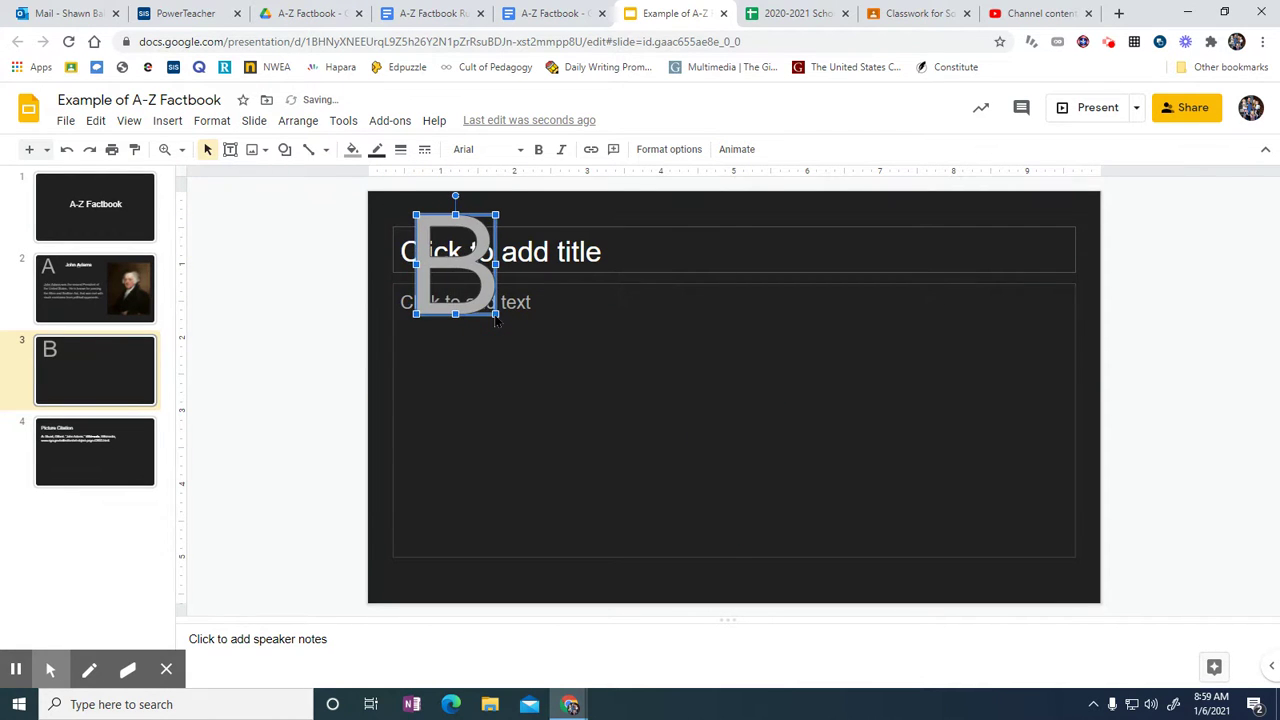
left_click_drag(495, 315, 516, 324)
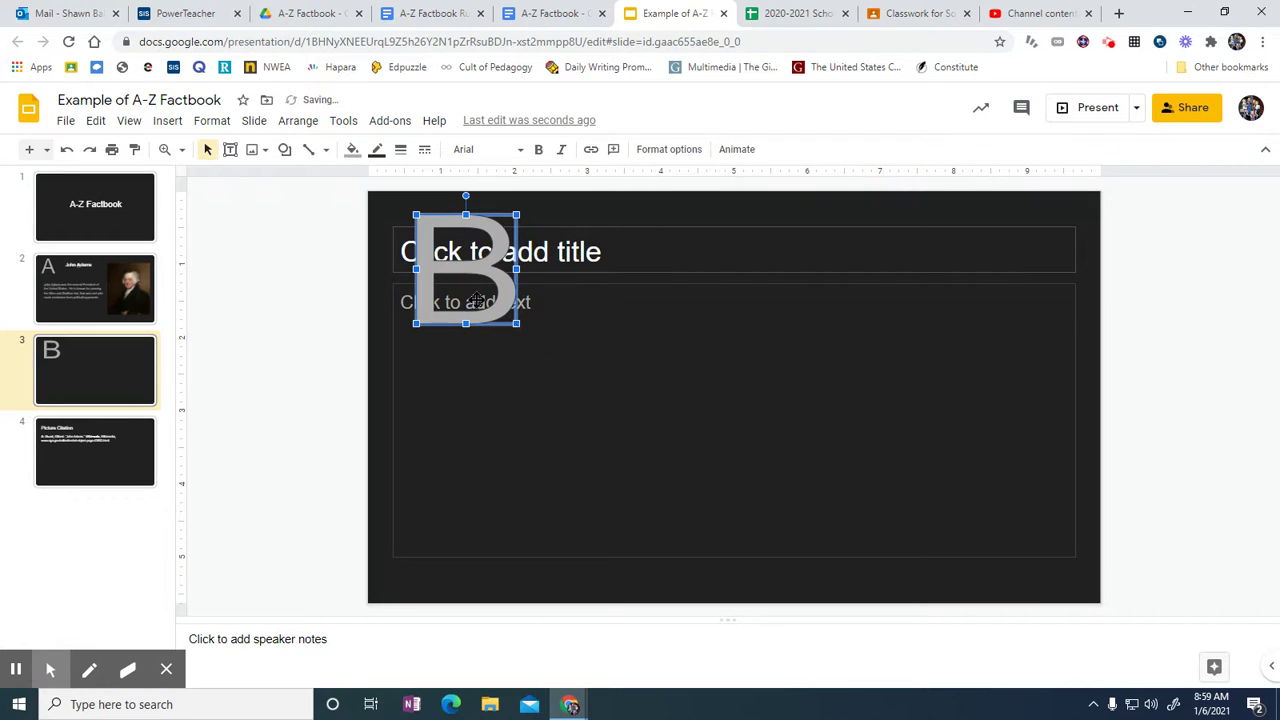
Copy the large A from the John Adams slide onto slide 3 and delete the original B word art.
left_click(72, 293)
left_click(450, 262)
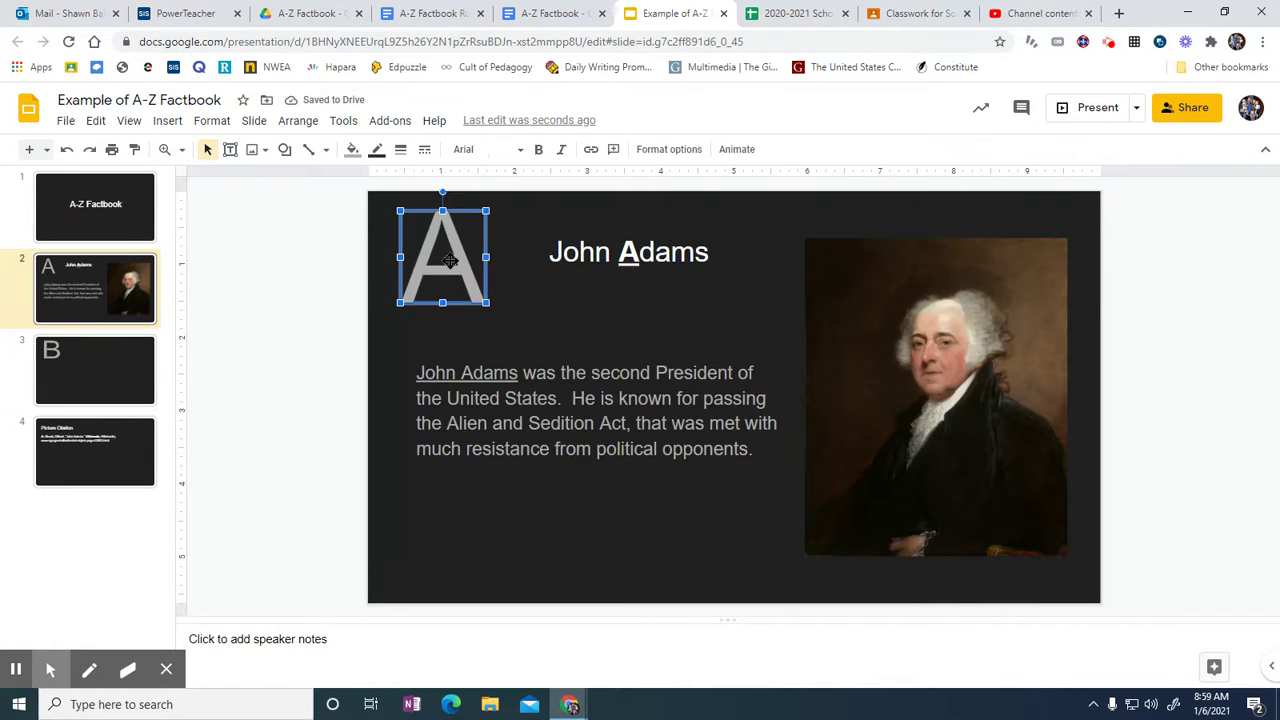
left_click(84, 378)
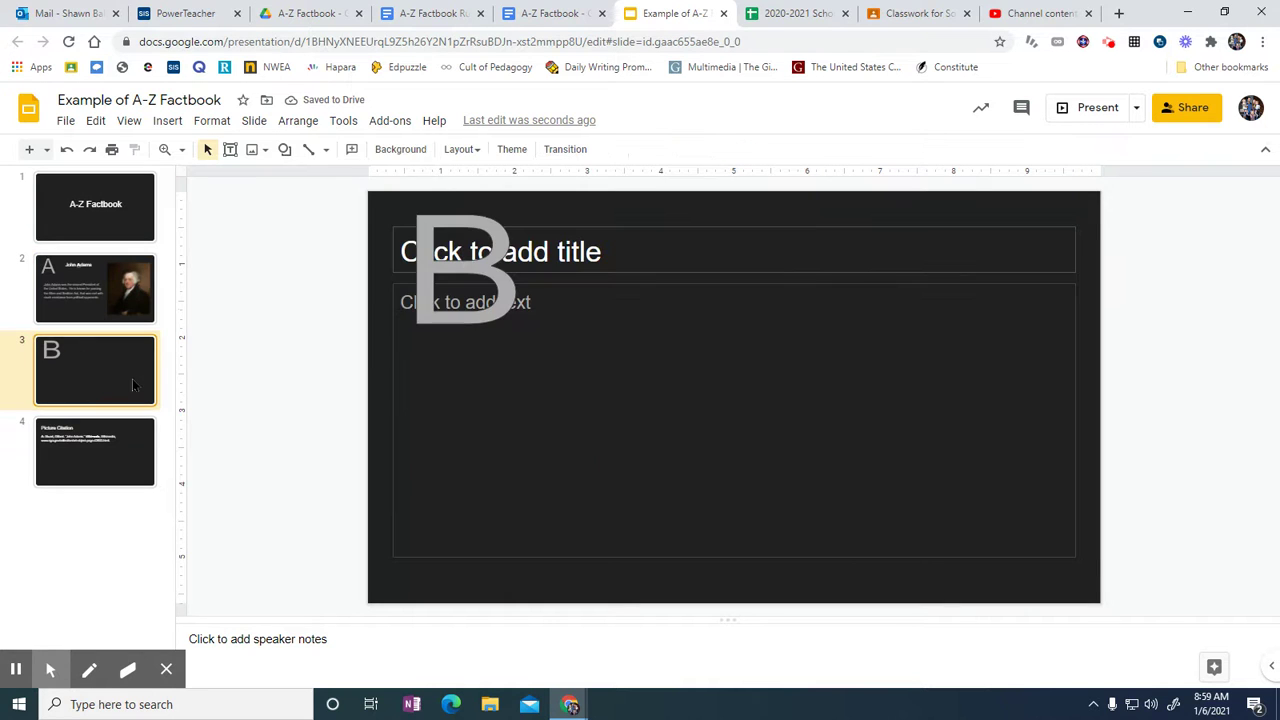
left_click(494, 342)
left_click(505, 293)
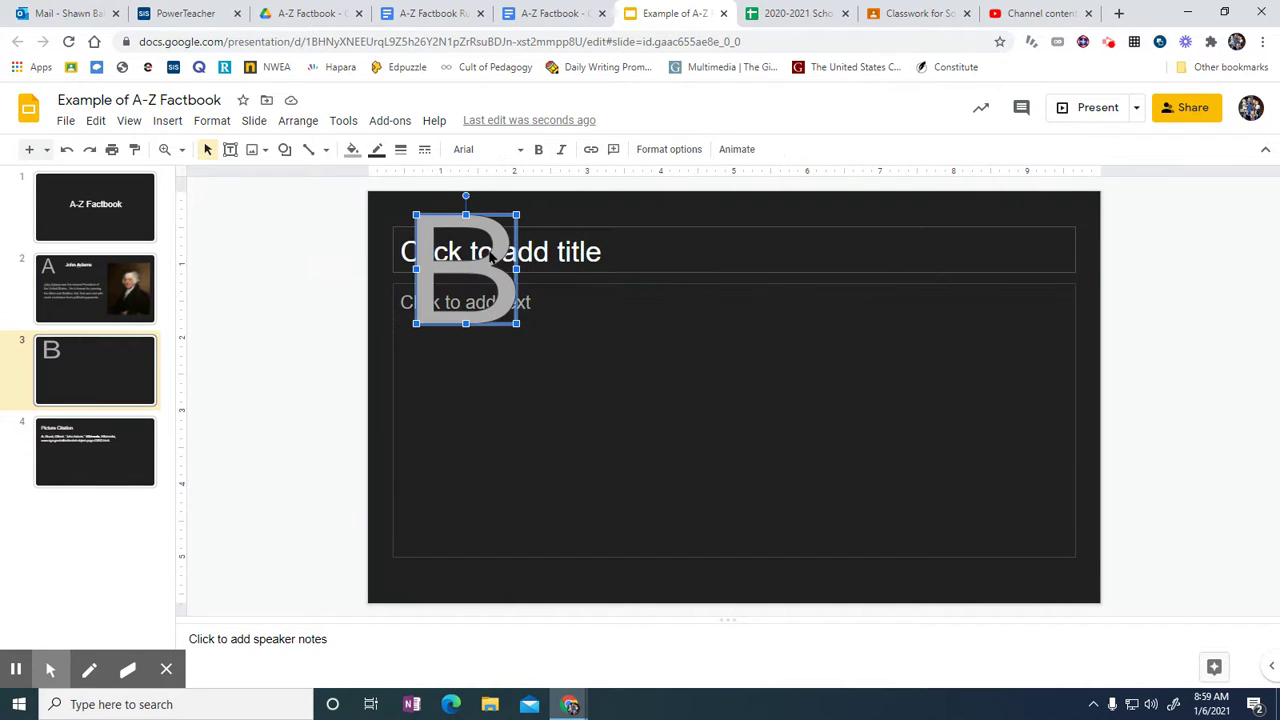
key("ctrl+v")
left_click(485, 290)
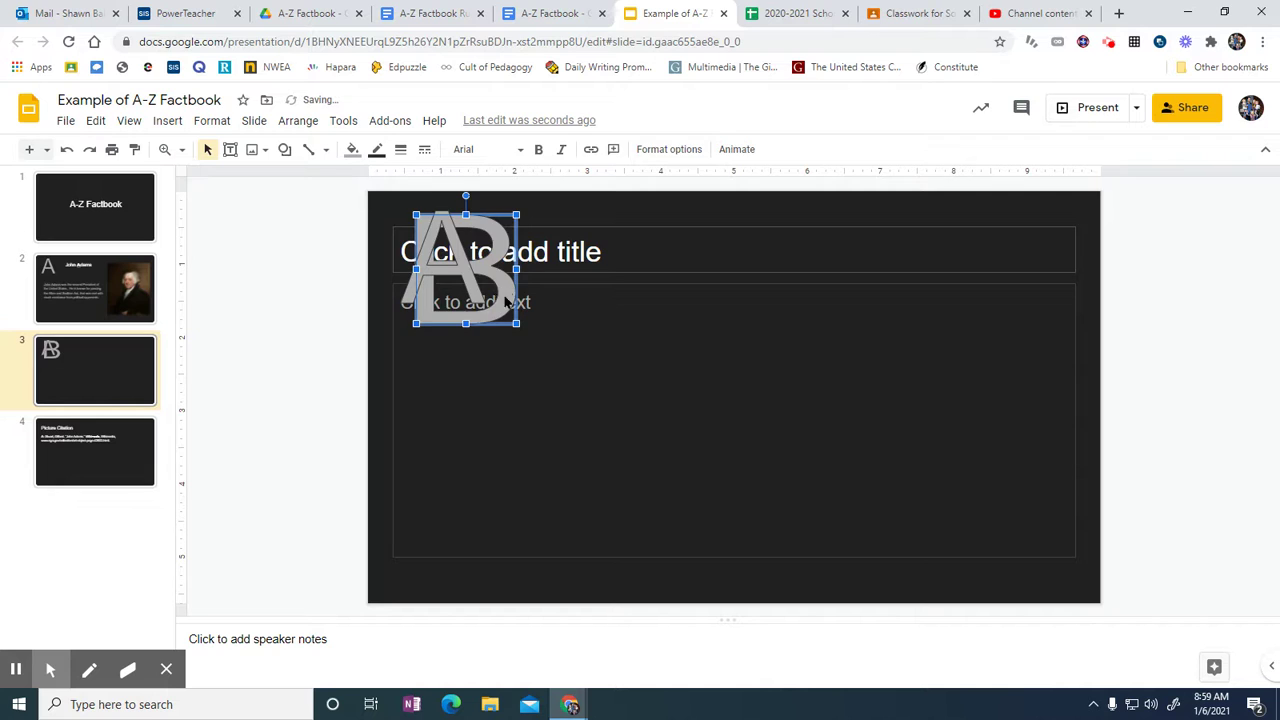
key("Delete")
Change the pasted letter's text from A to B, then compare it with the John Adams slide.
left_click(466, 272)
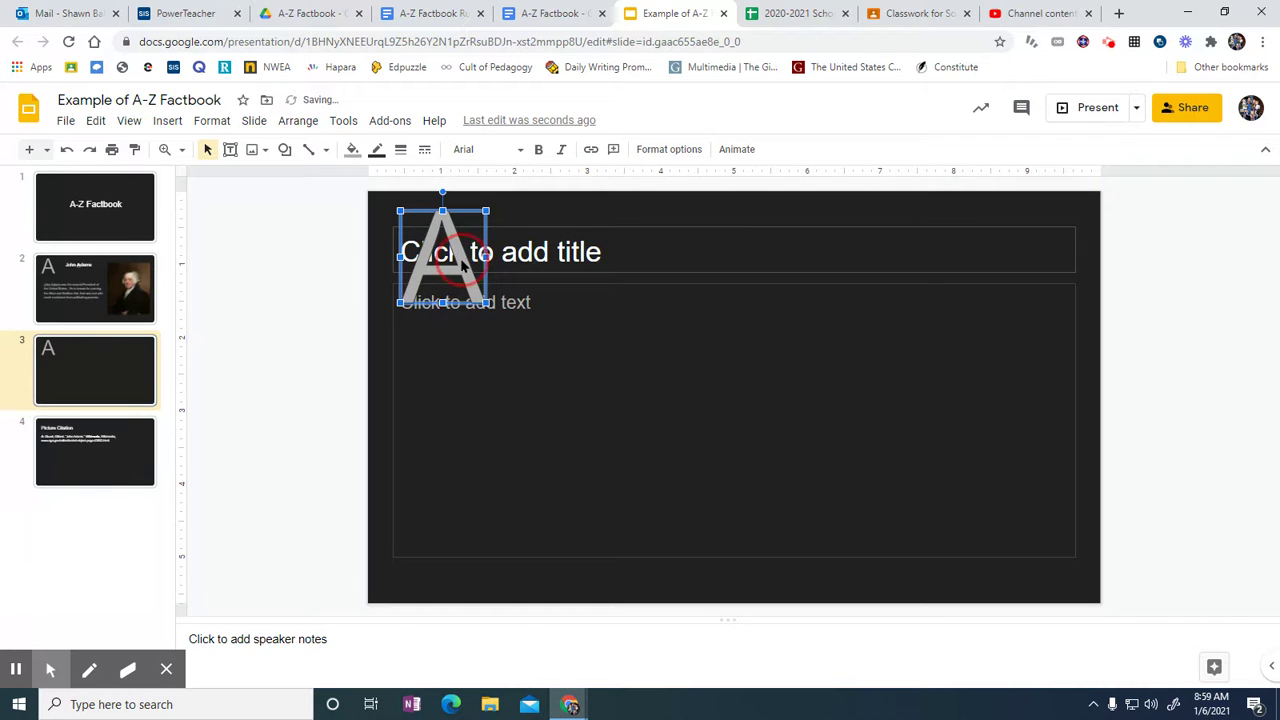
double_click(464, 270)
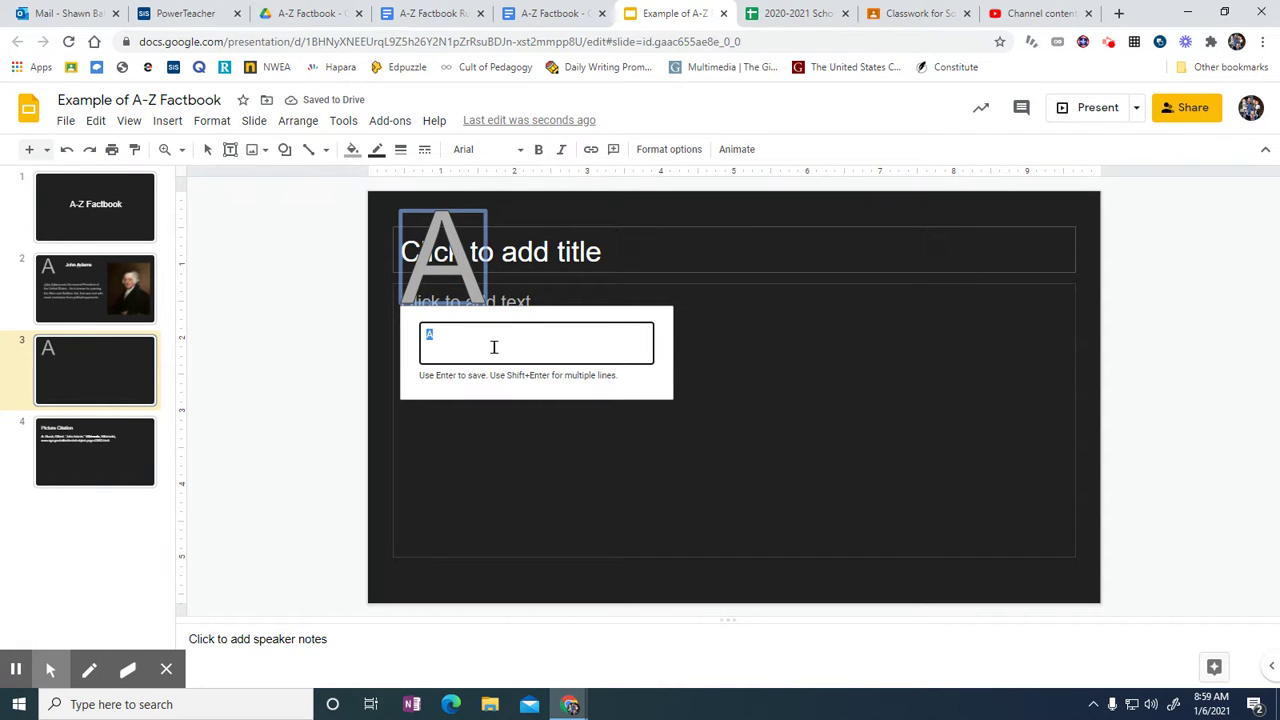
type("B")
key("Return")
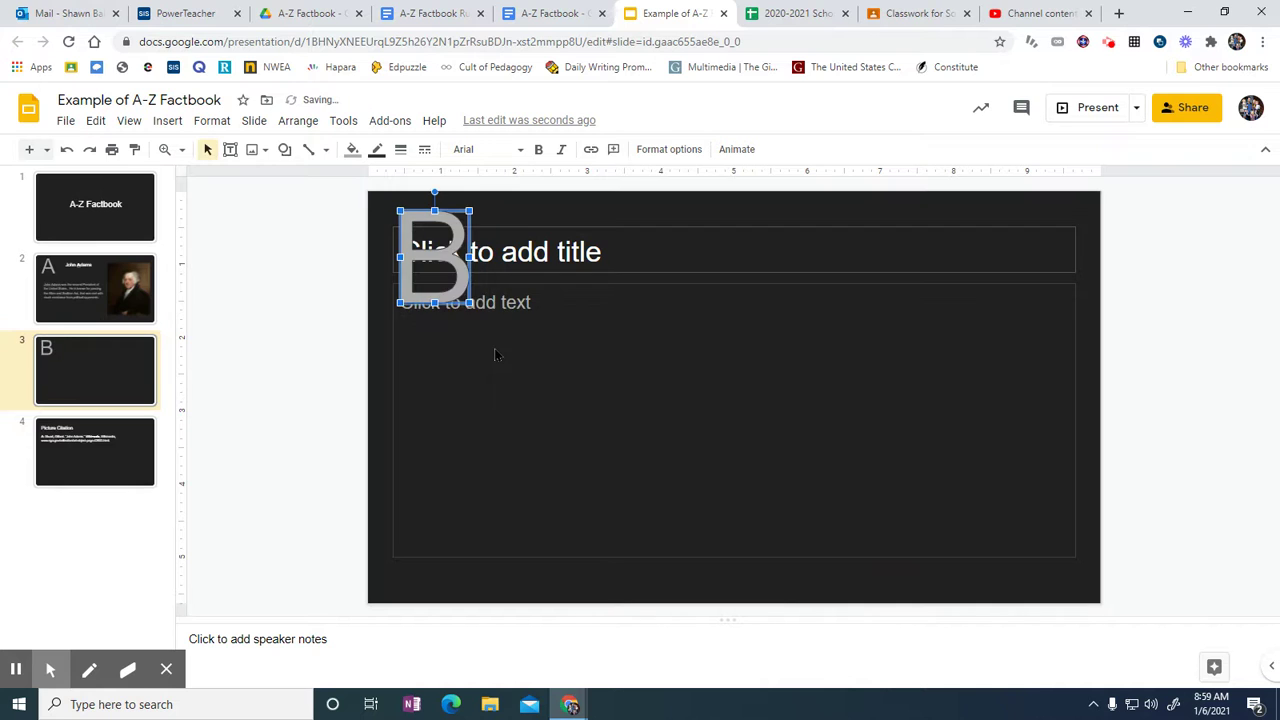
left_click(63, 290)
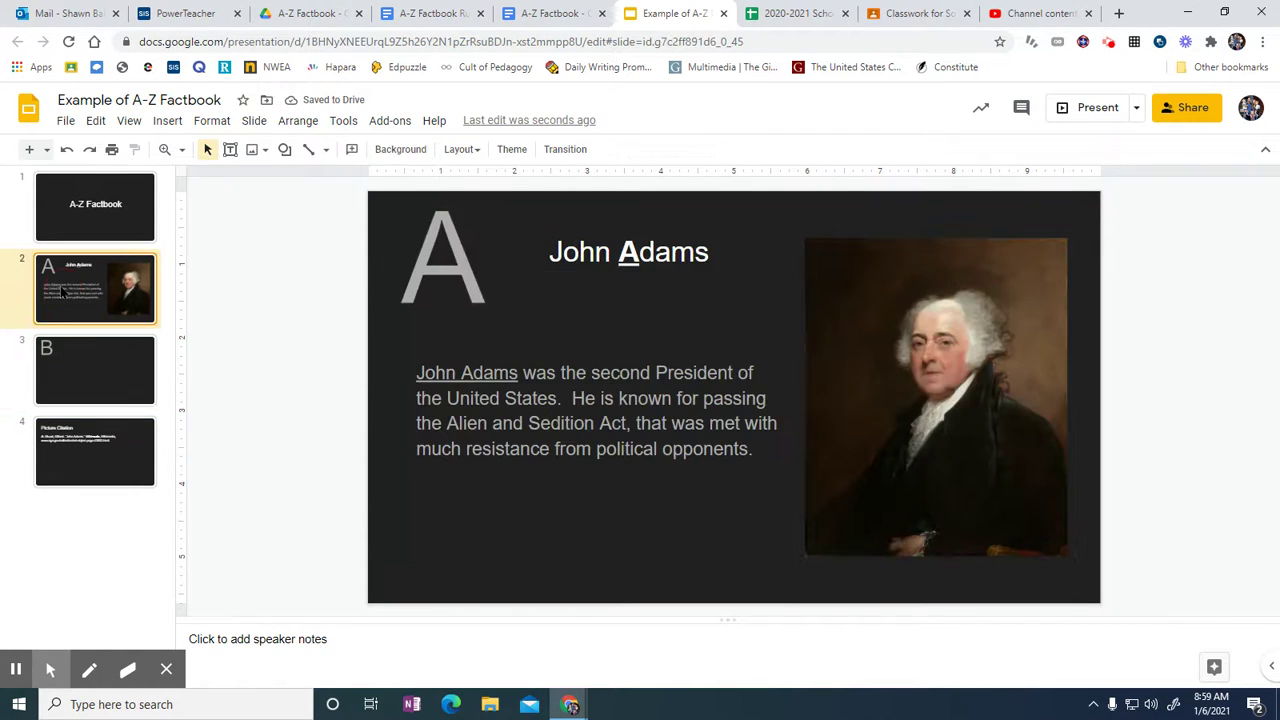
Reposition the large B to the mid-left of slide 3.
left_click(101, 392)
left_click_drag(446, 283, 422, 525)
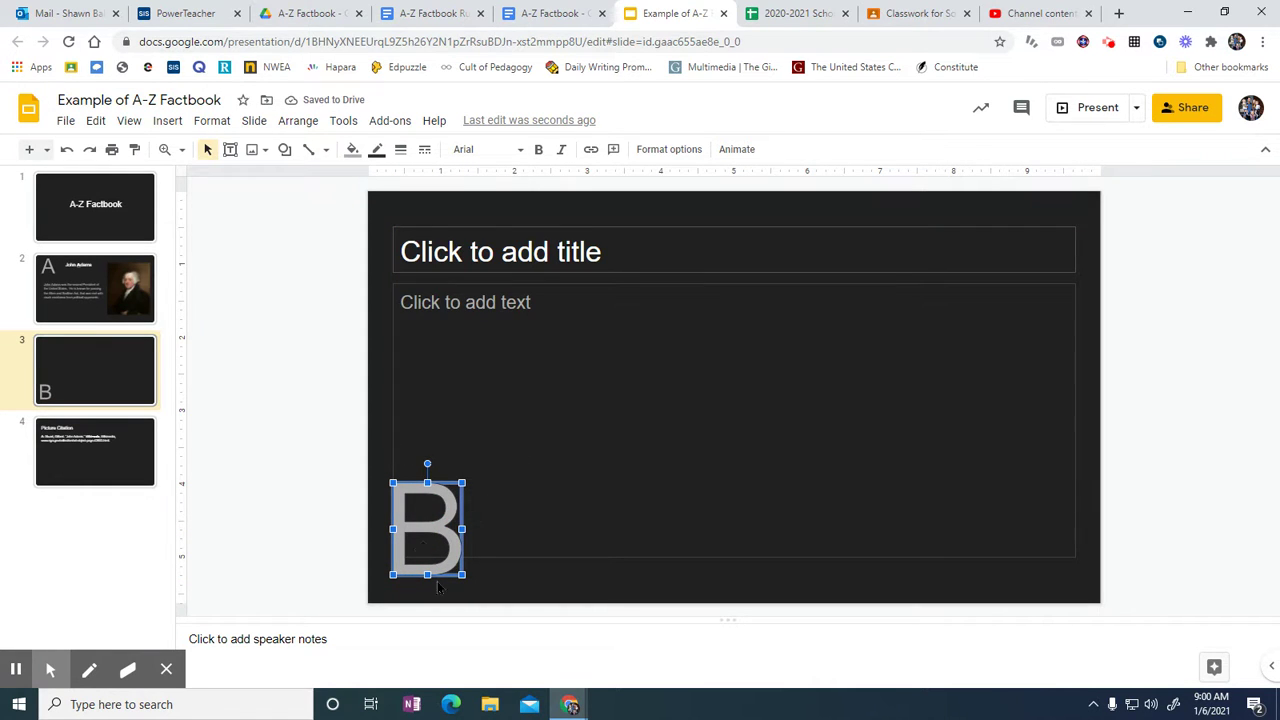
left_click_drag(421, 527, 410, 463)
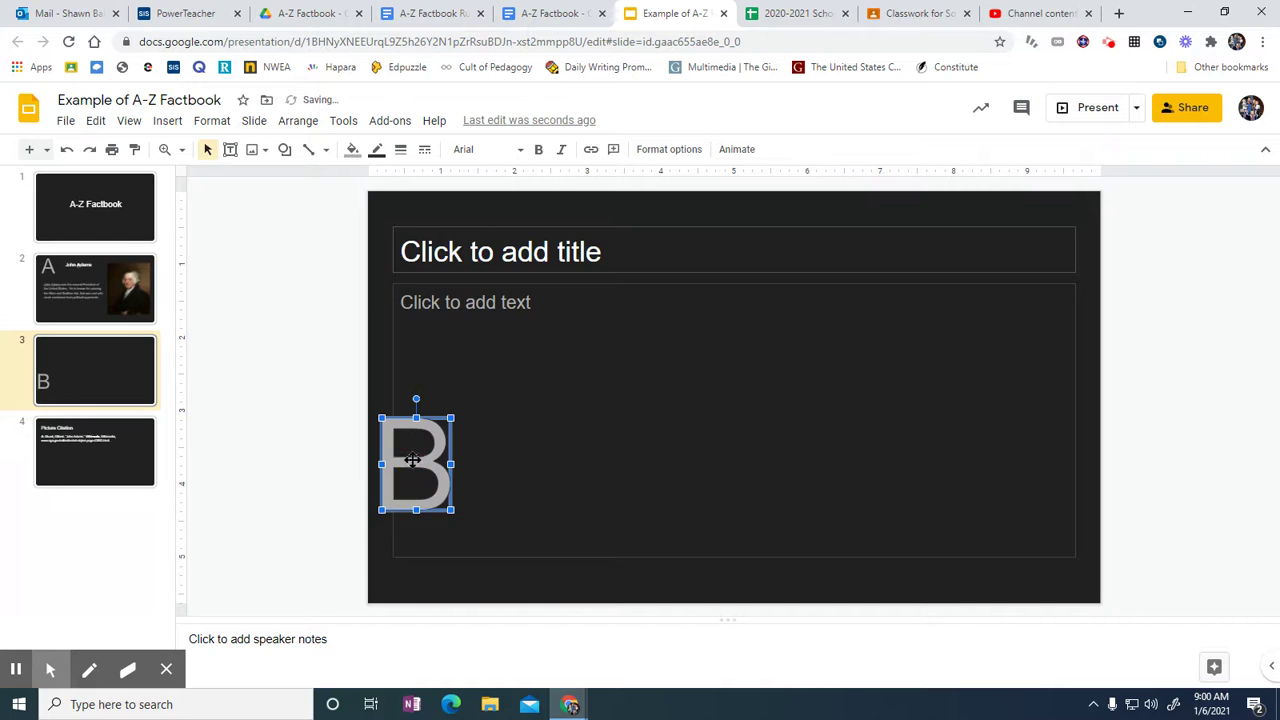
Highlight the John Adams title, fact sentences and portrait, then return to the B slide.
left_click(111, 293)
left_click_drag(552, 252, 713, 256)
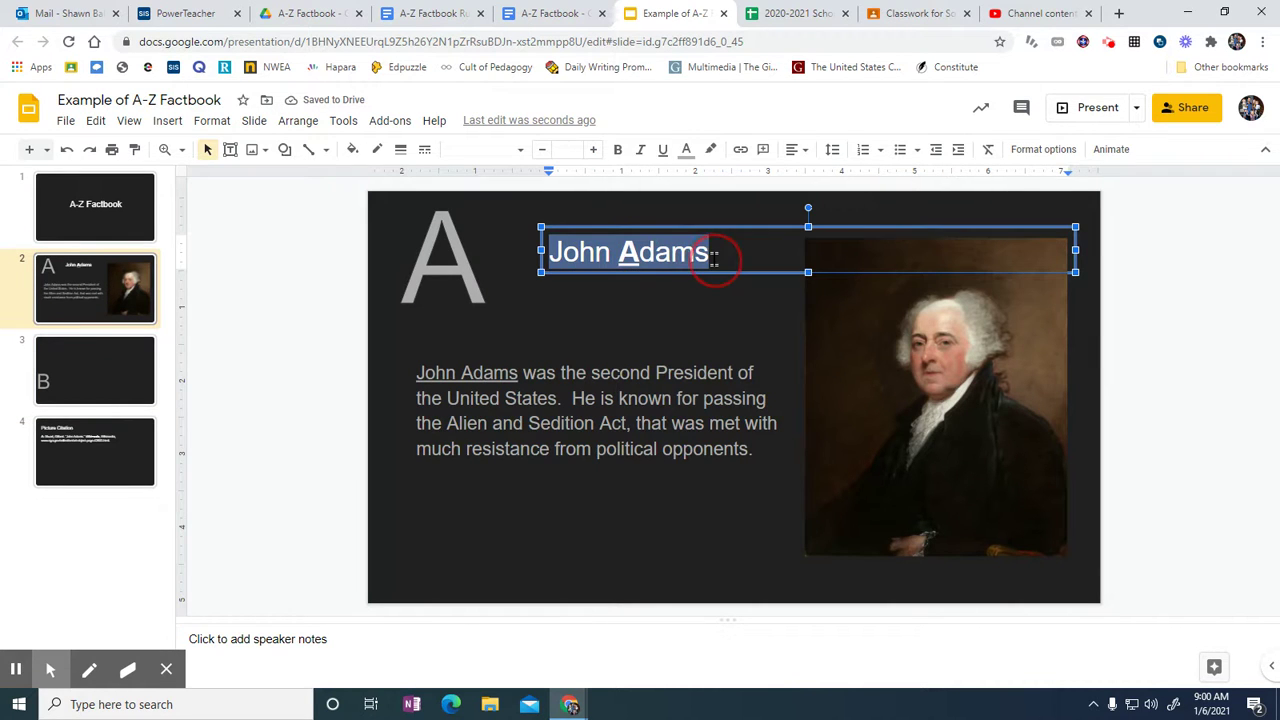
left_click(656, 312)
left_click(590, 424)
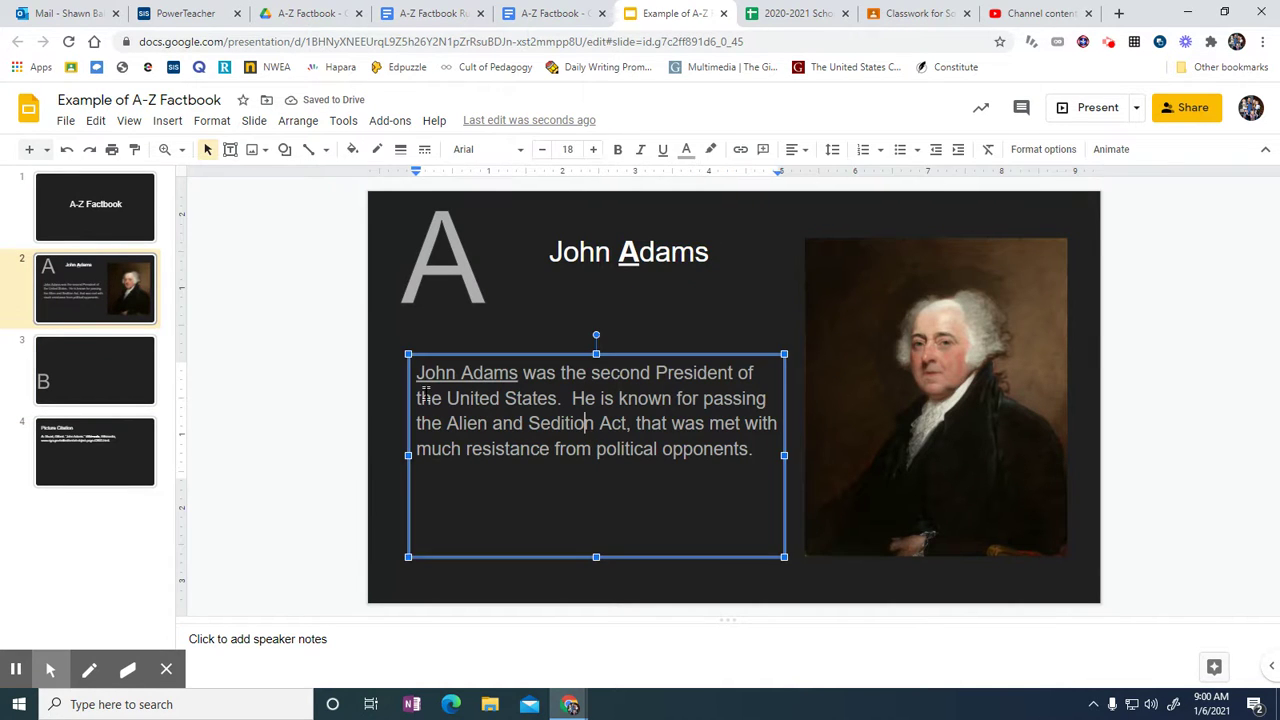
left_click_drag(421, 393, 651, 422)
left_click(651, 423)
left_click(996, 371)
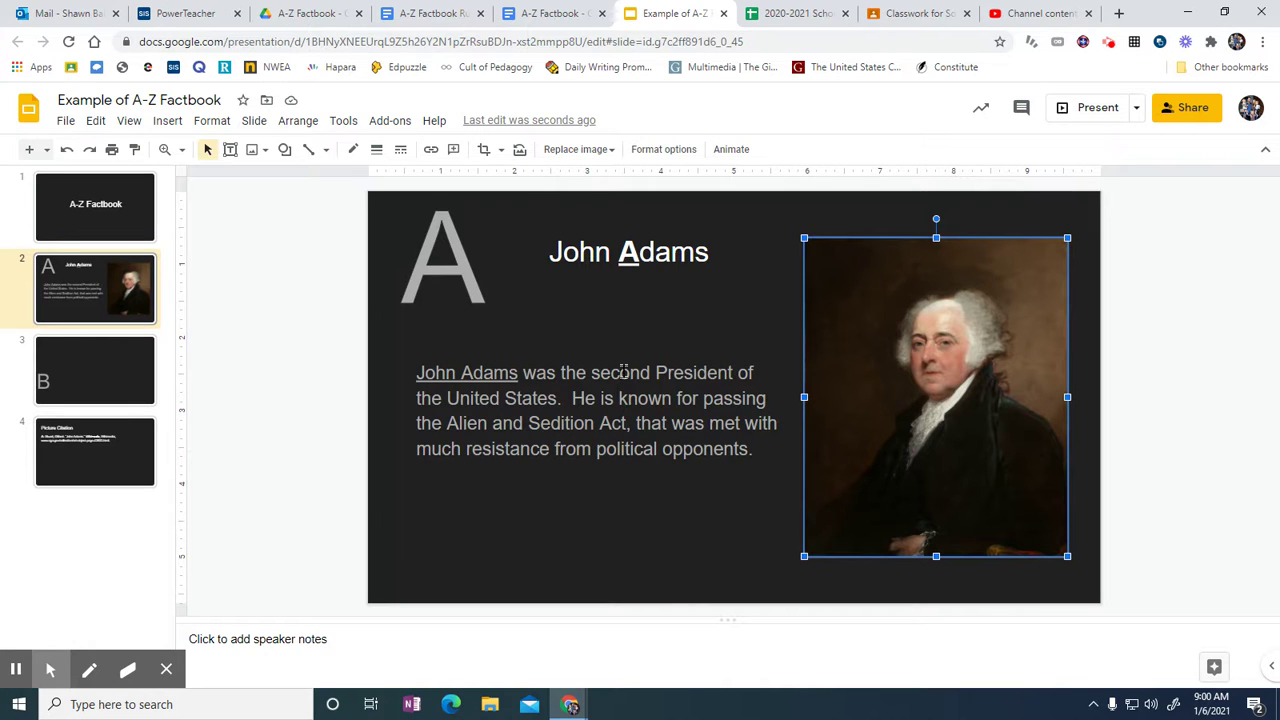
left_click(58, 382)
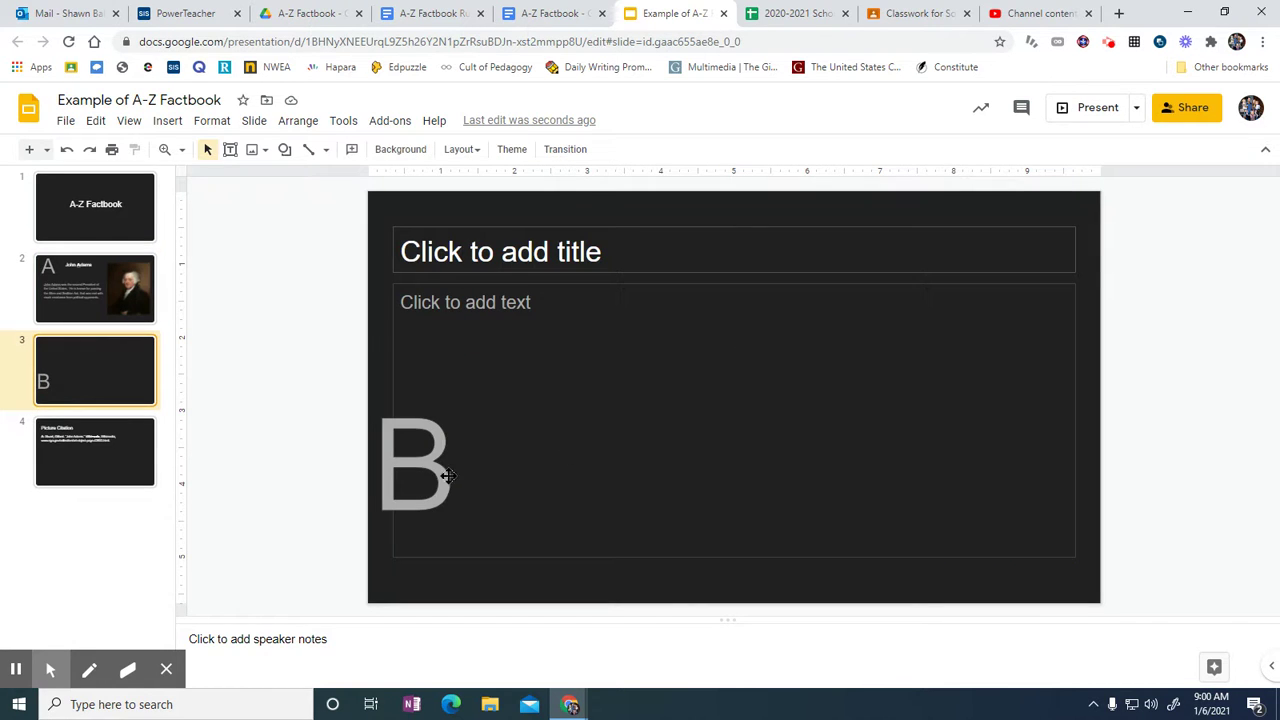
Switch to the A-Z Factbook doc and scroll through its directions, requirements and John Adams example.
left_click(577, 12)
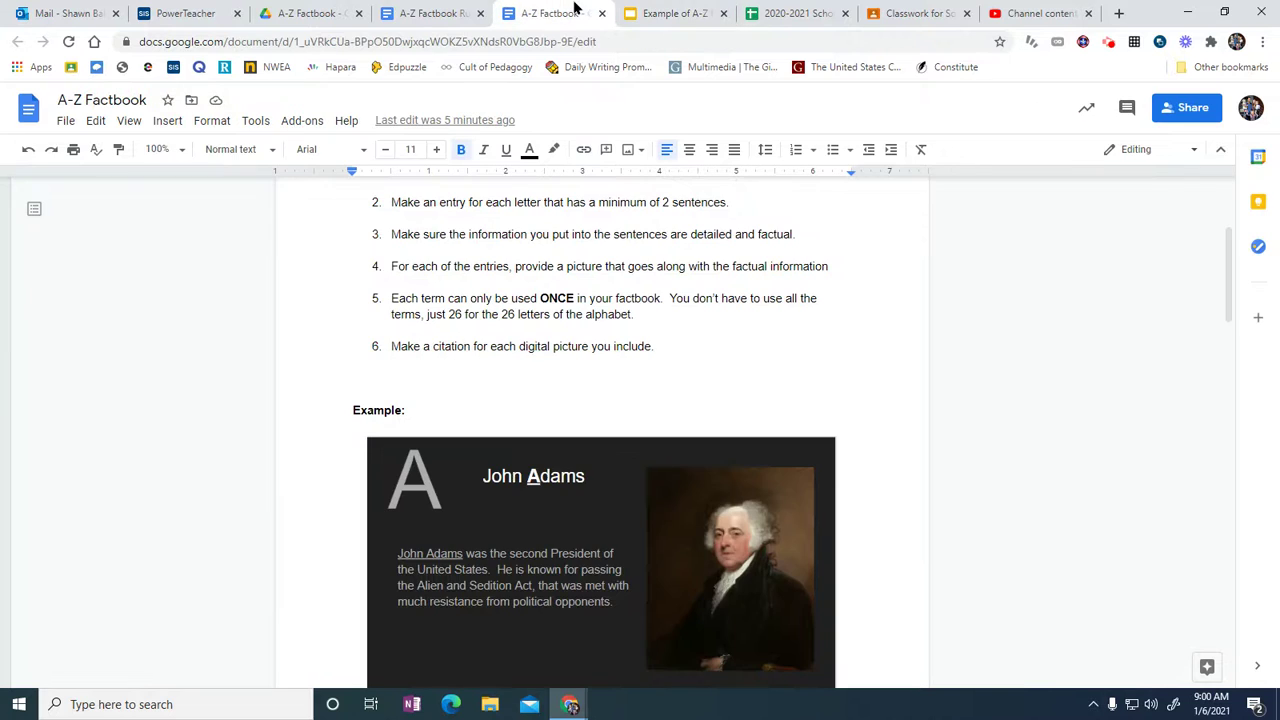
scroll(627, 296, "up", 3)
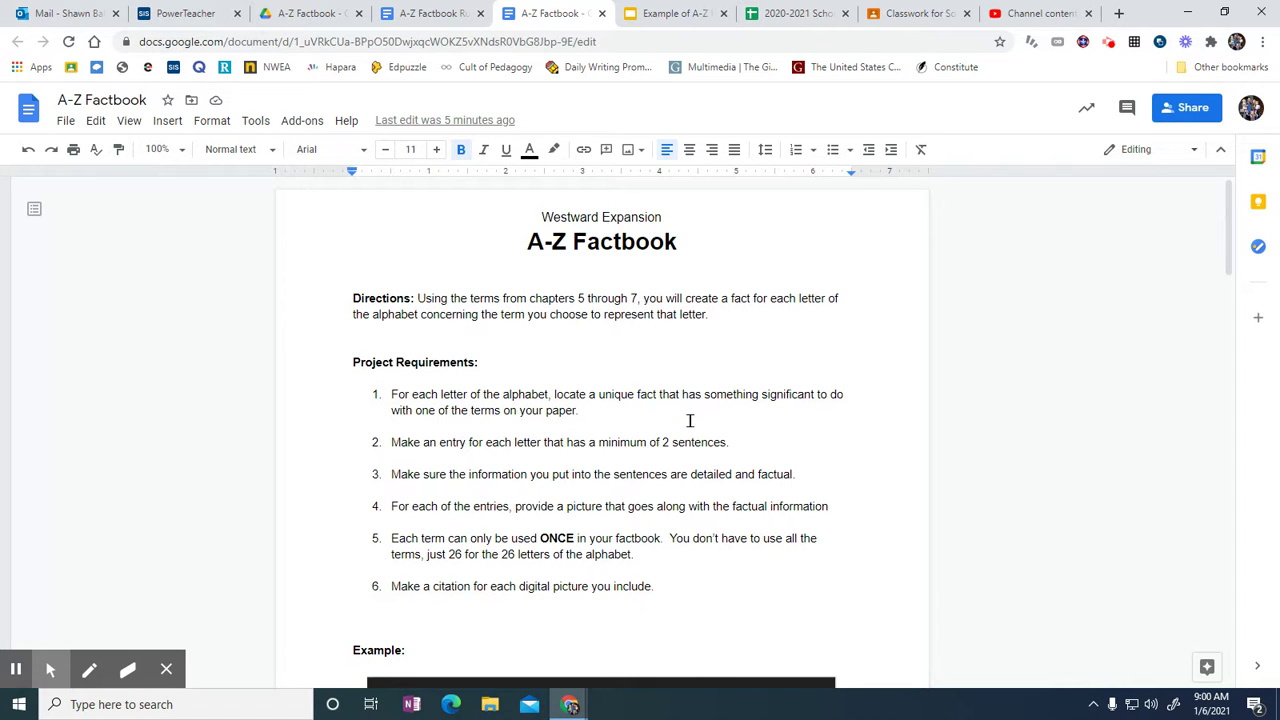
scroll(689, 421, "down", 1)
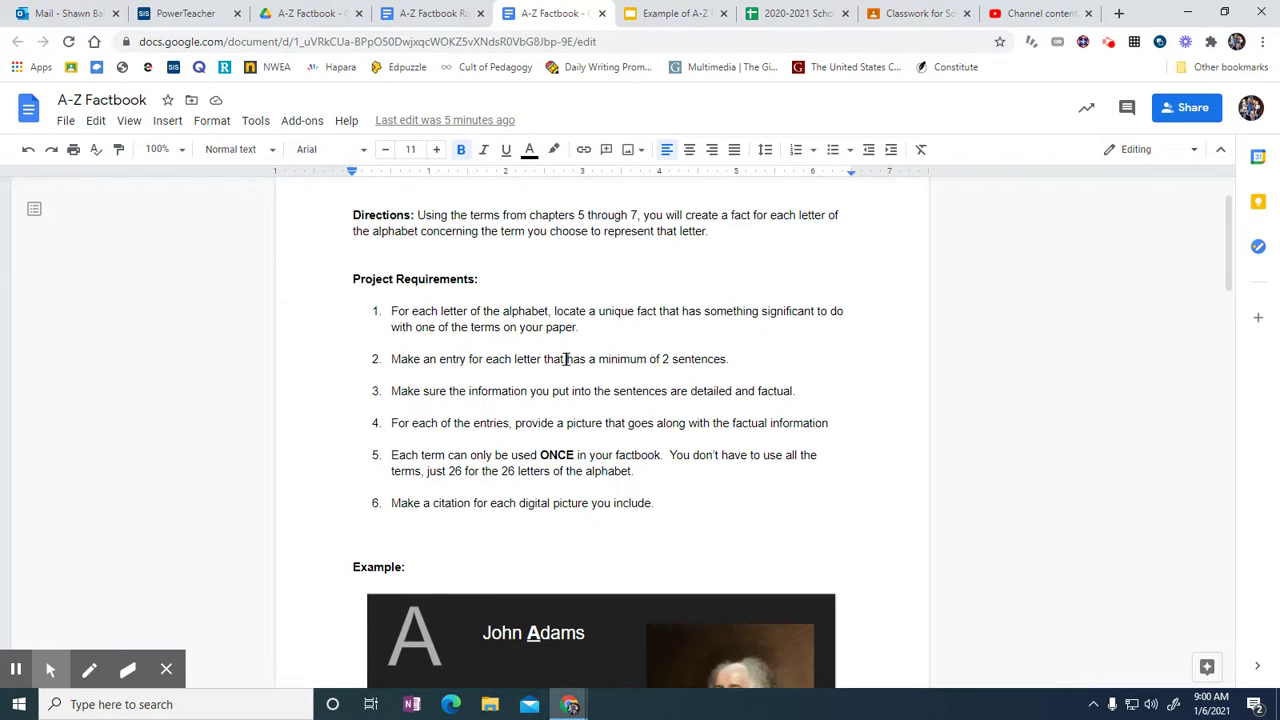
scroll(565, 358, "down", 1)
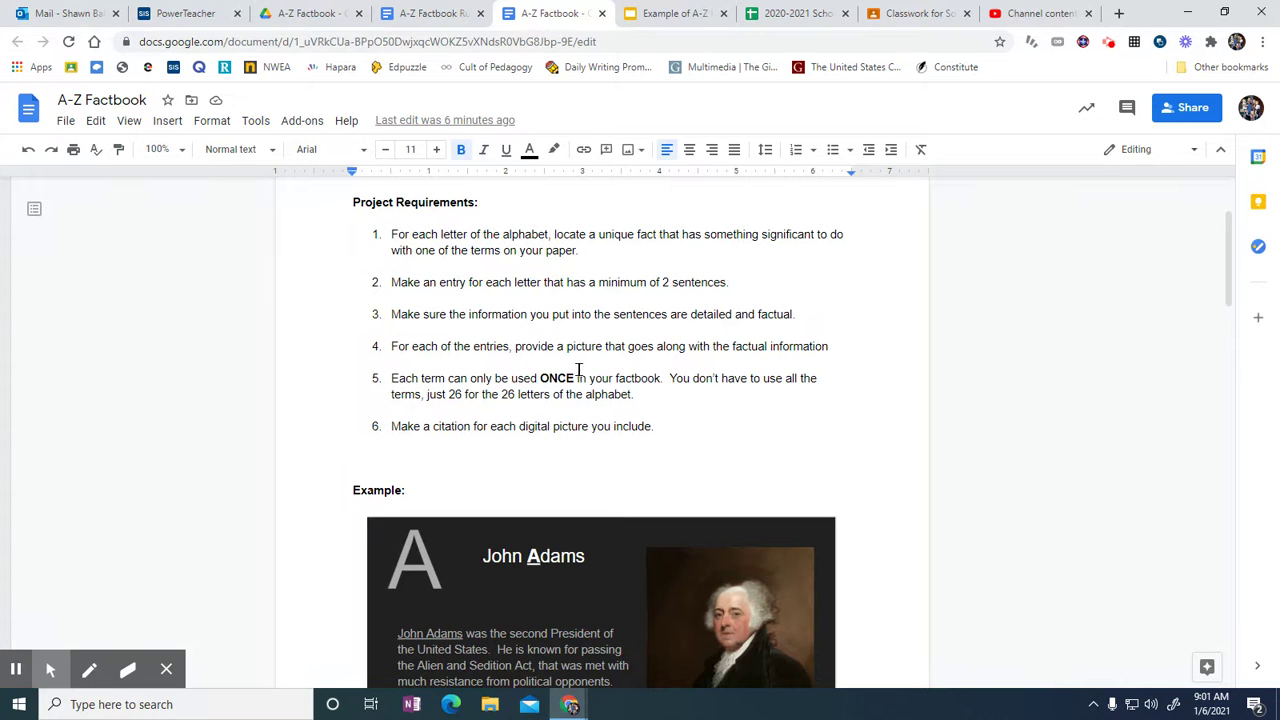
scroll(620, 372, "down", 3)
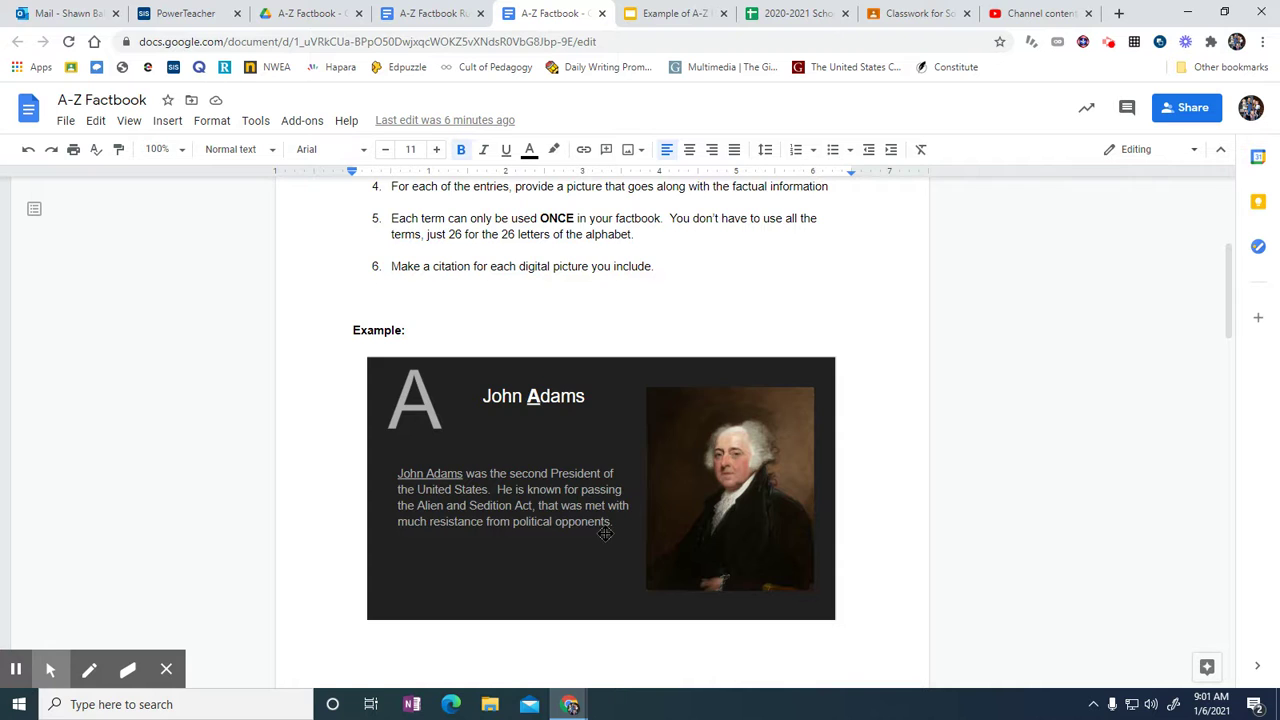
scroll(605, 534, "up", 2)
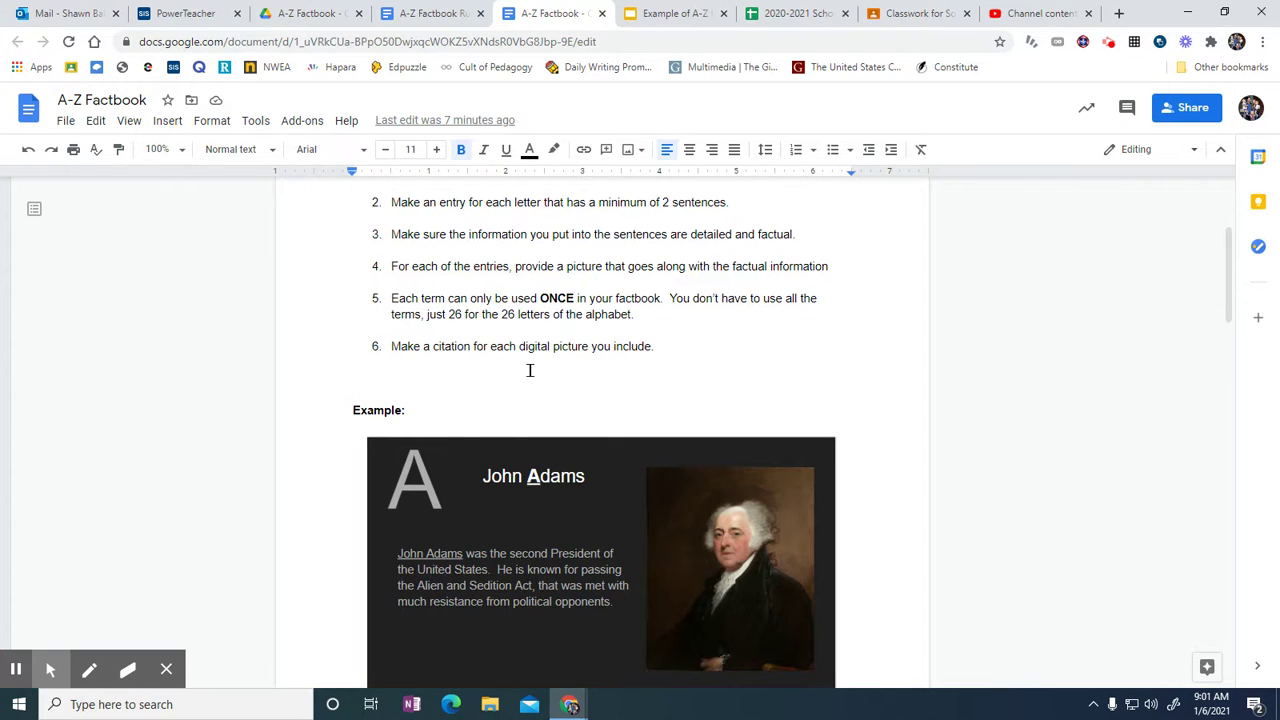
scroll(551, 377, "down", 1)
scroll(755, 531, "up", 1)
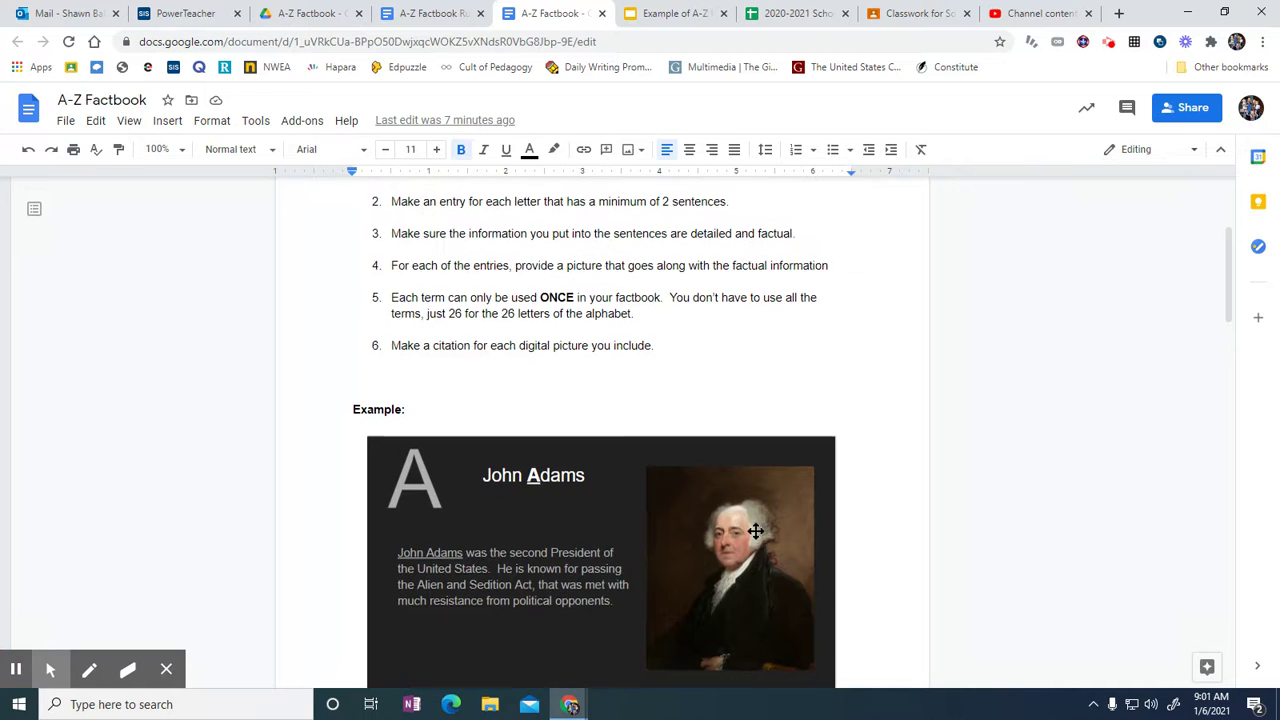
scroll(755, 531, "up", 1)
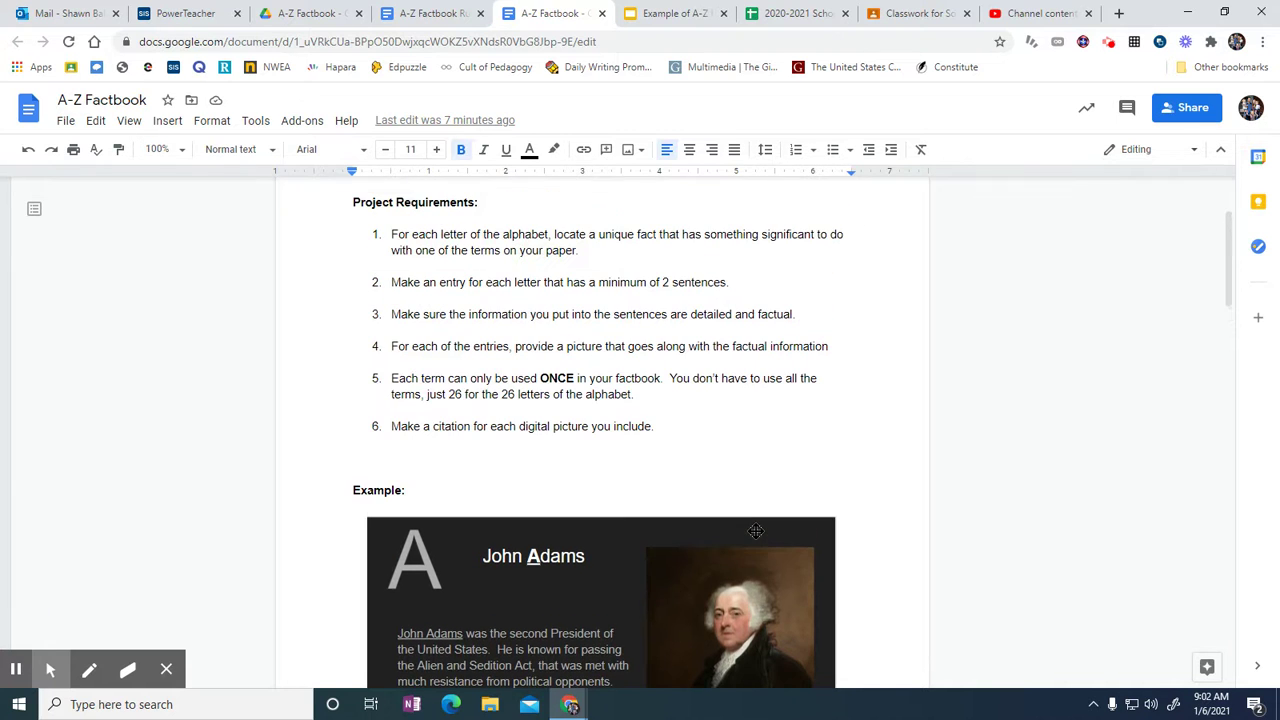
scroll(755, 531, "down", 2)
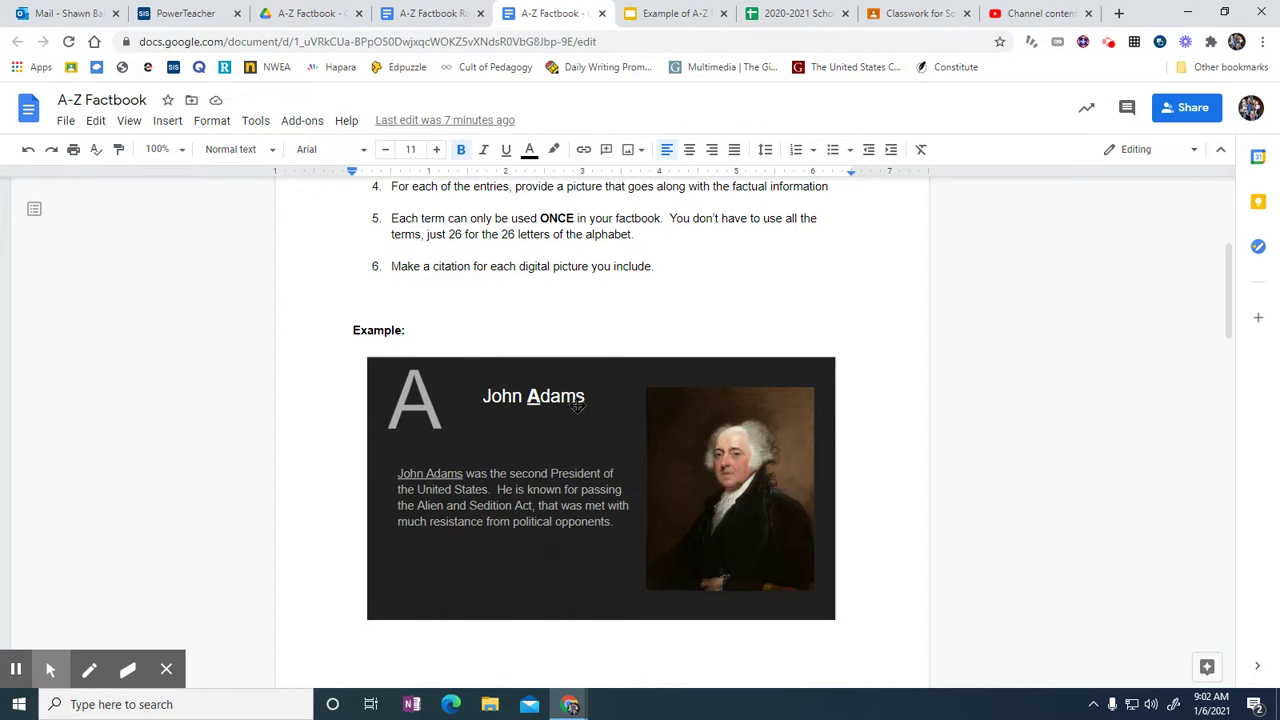
left_click(326, 15)
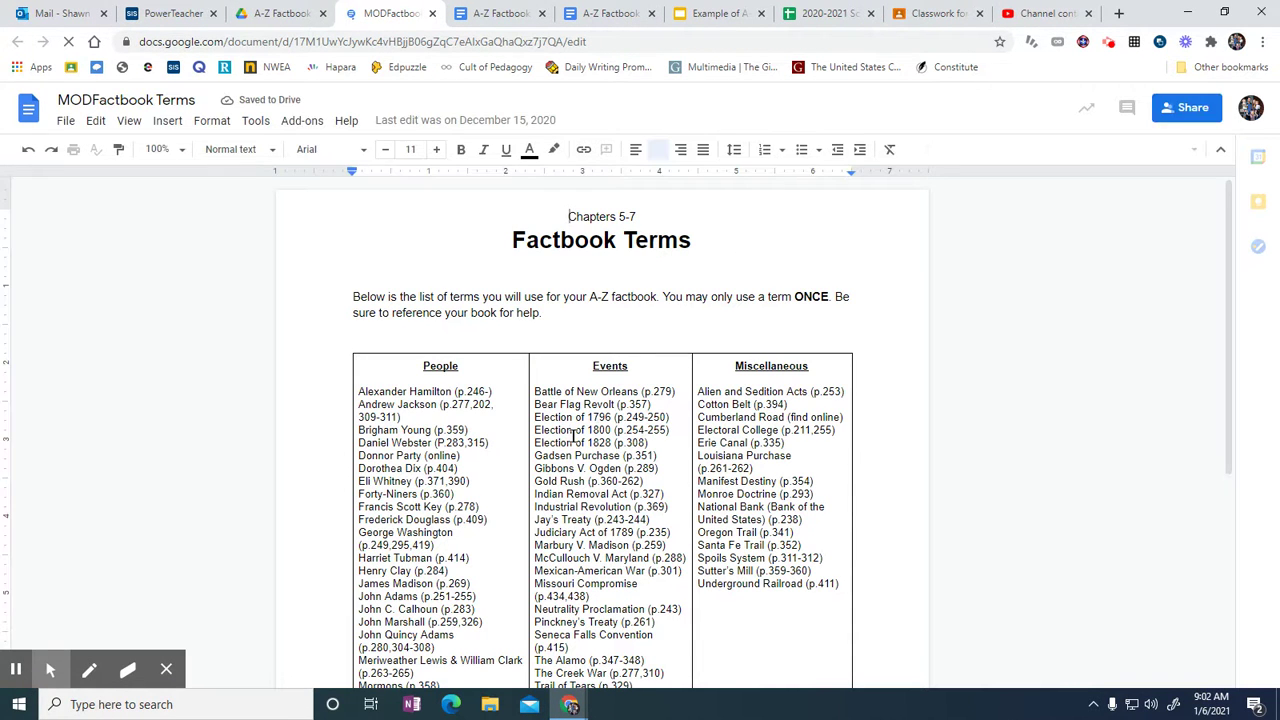
Scroll the MODFactbook Terms table, pointing out Cotton Belt and Brigham Young.
scroll(574, 434, "down", 1)
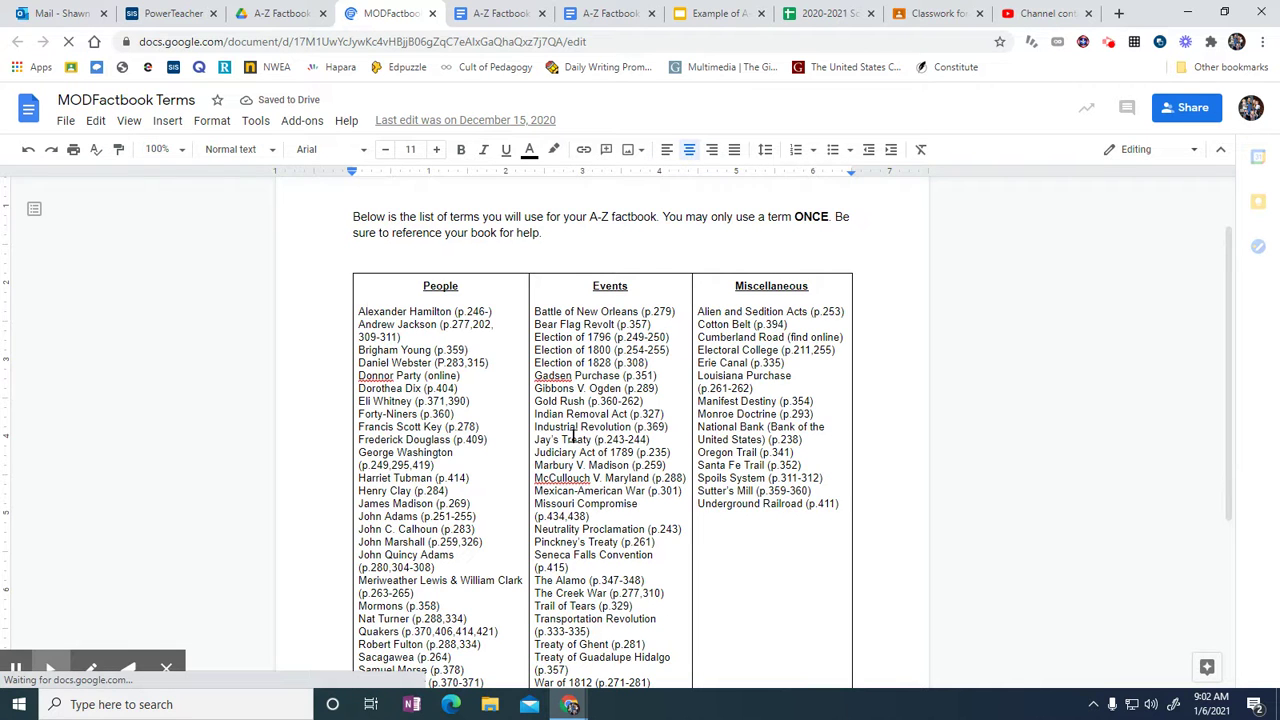
scroll(574, 437, "down", 1)
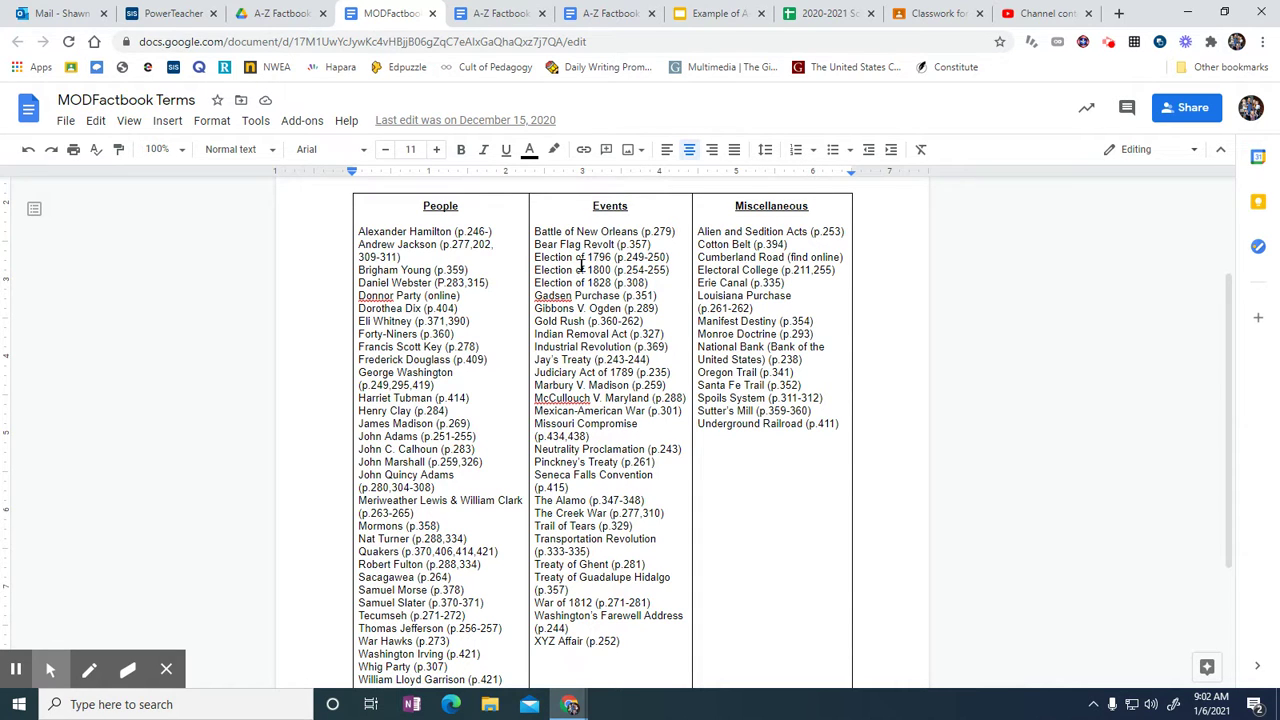
left_click(731, 244)
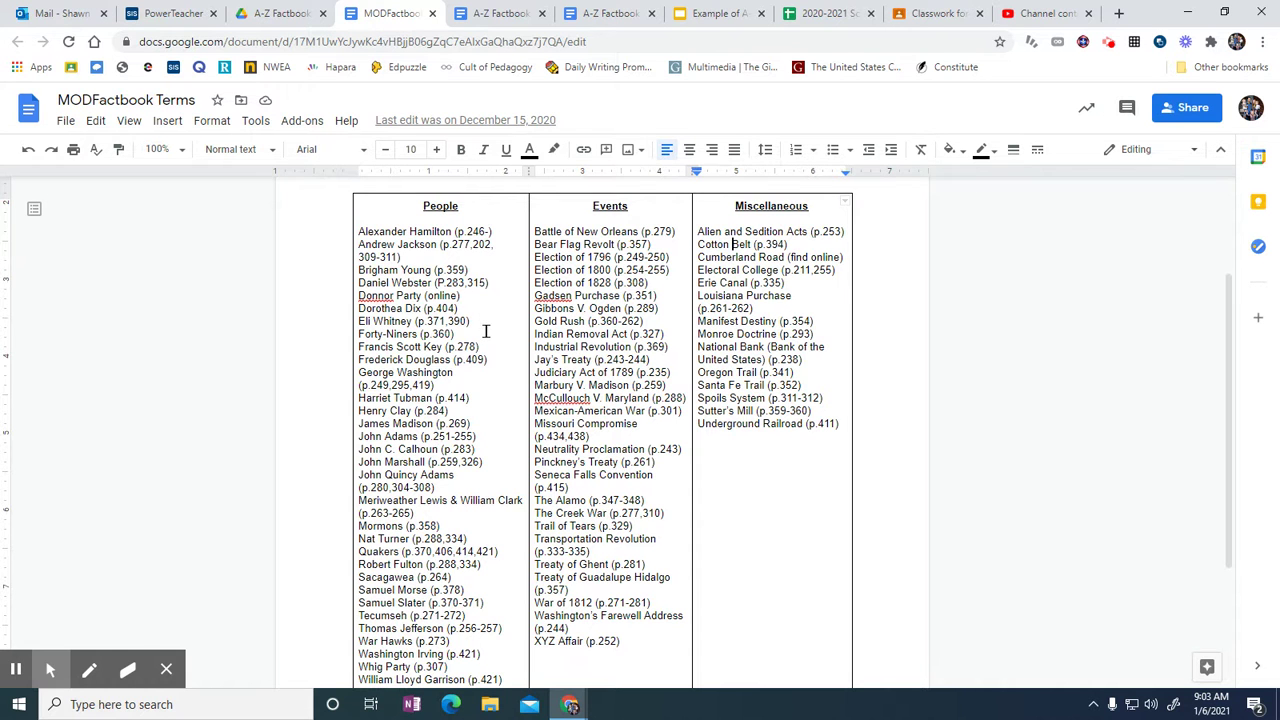
scroll(487, 330, "down", 2)
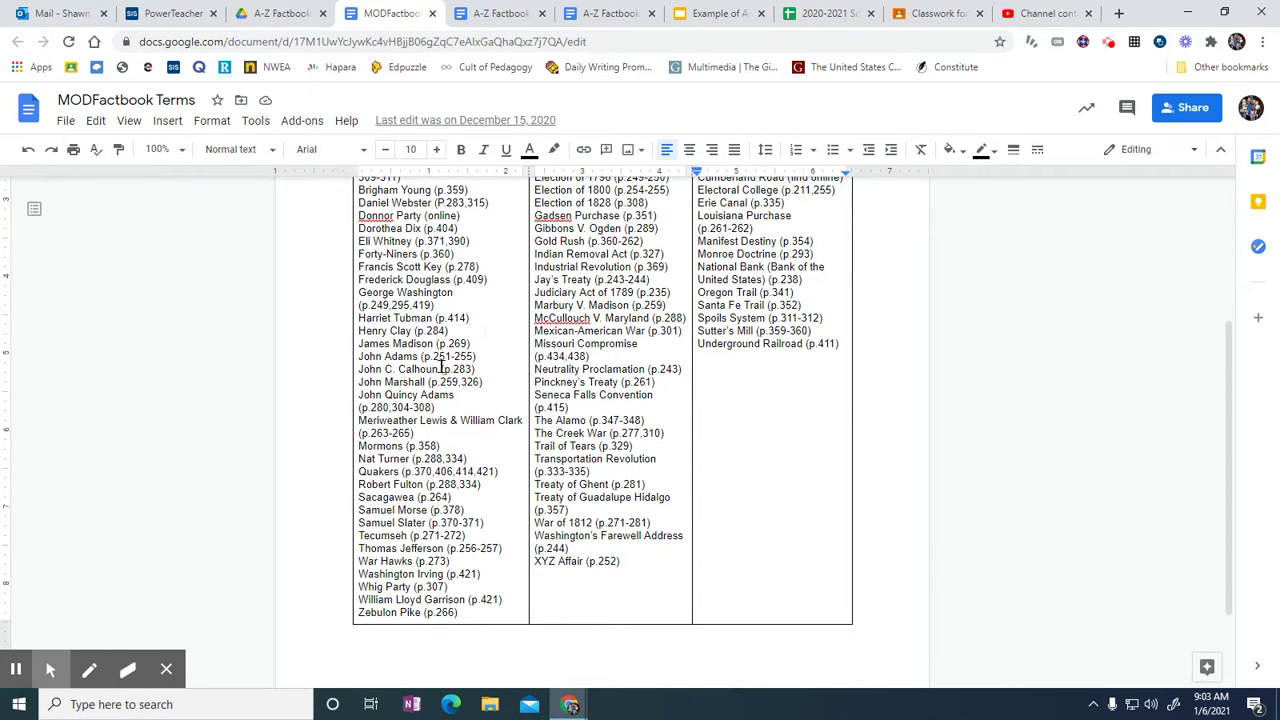
scroll(441, 365, "up", 2)
left_click(400, 262)
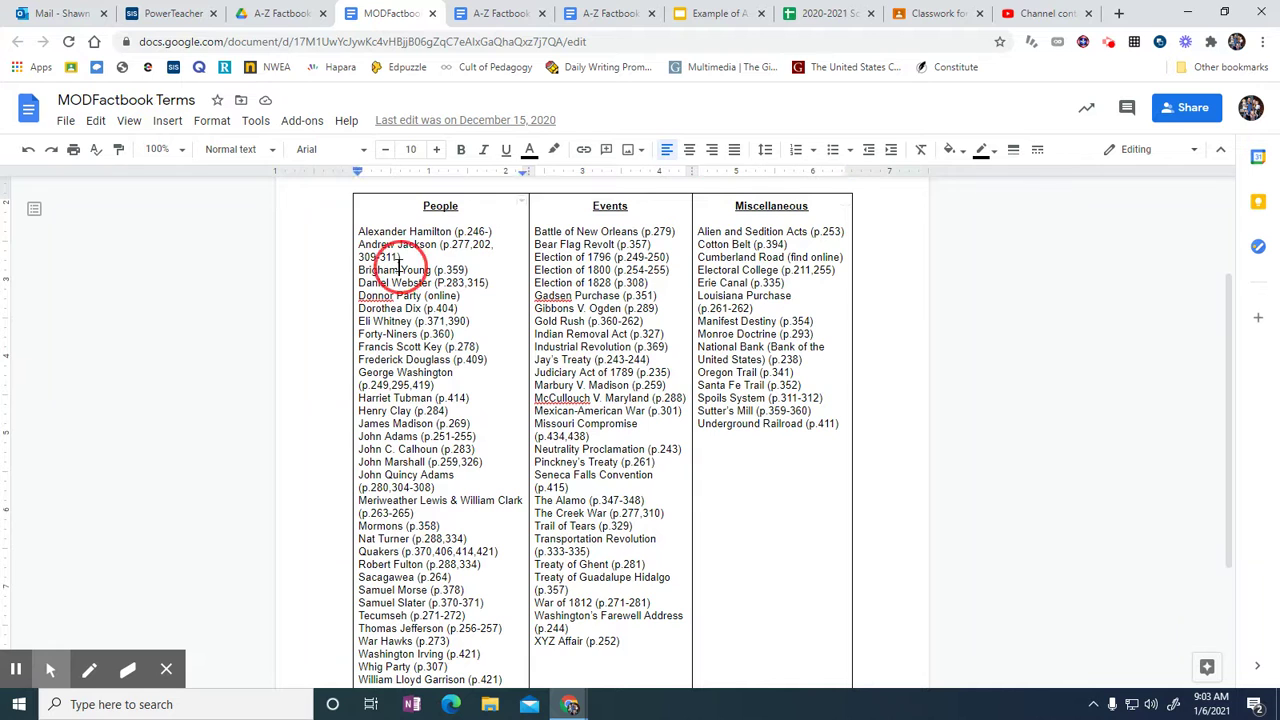
left_click(437, 271)
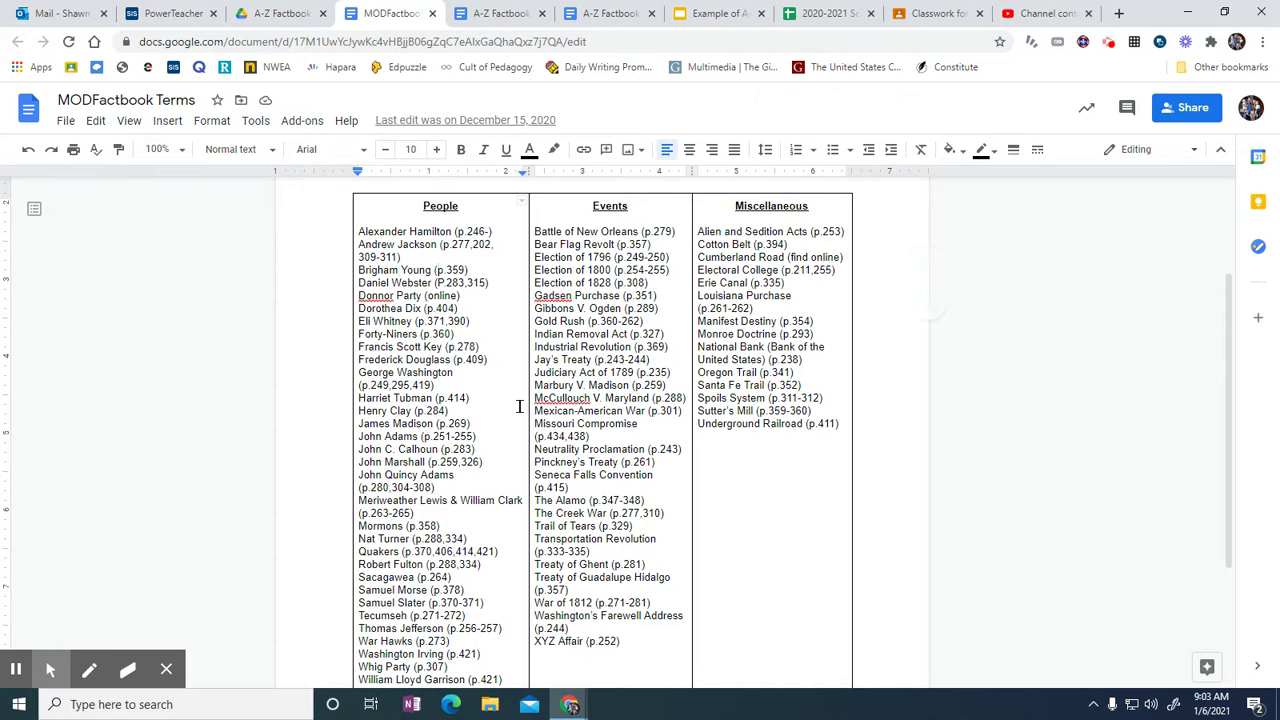
scroll(519, 408, "down", 2)
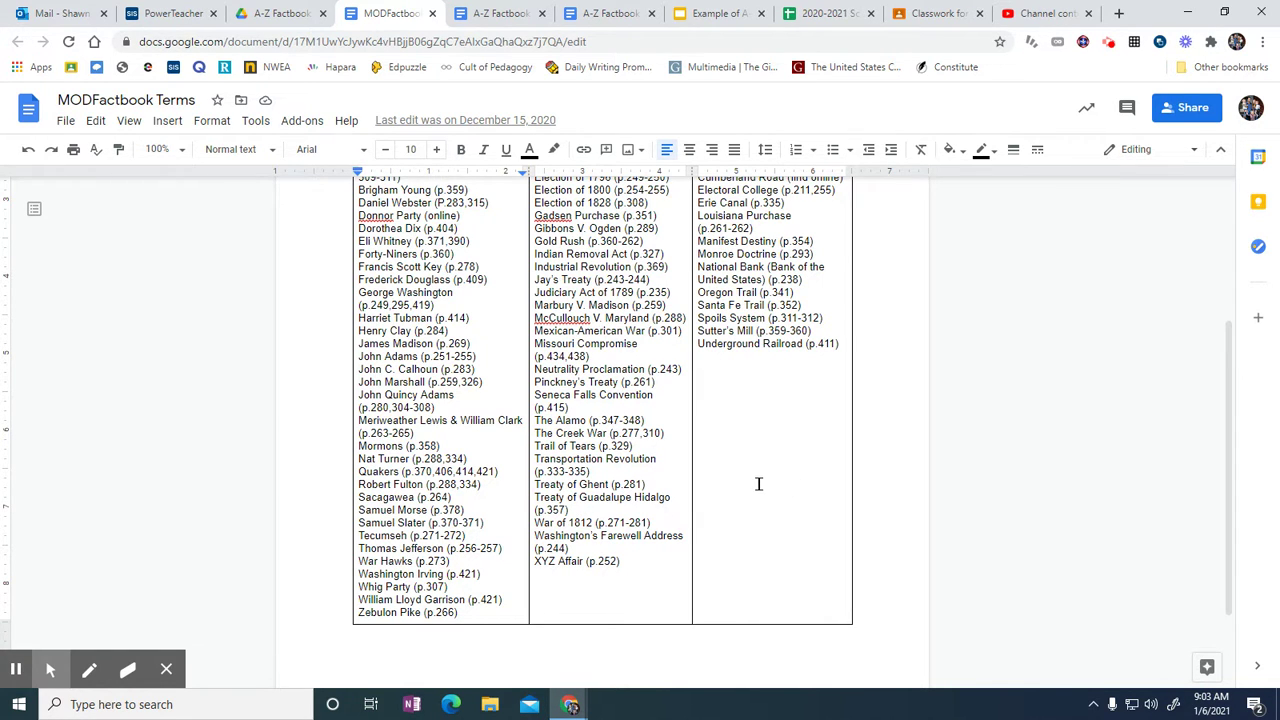
scroll(758, 484, "up", 1)
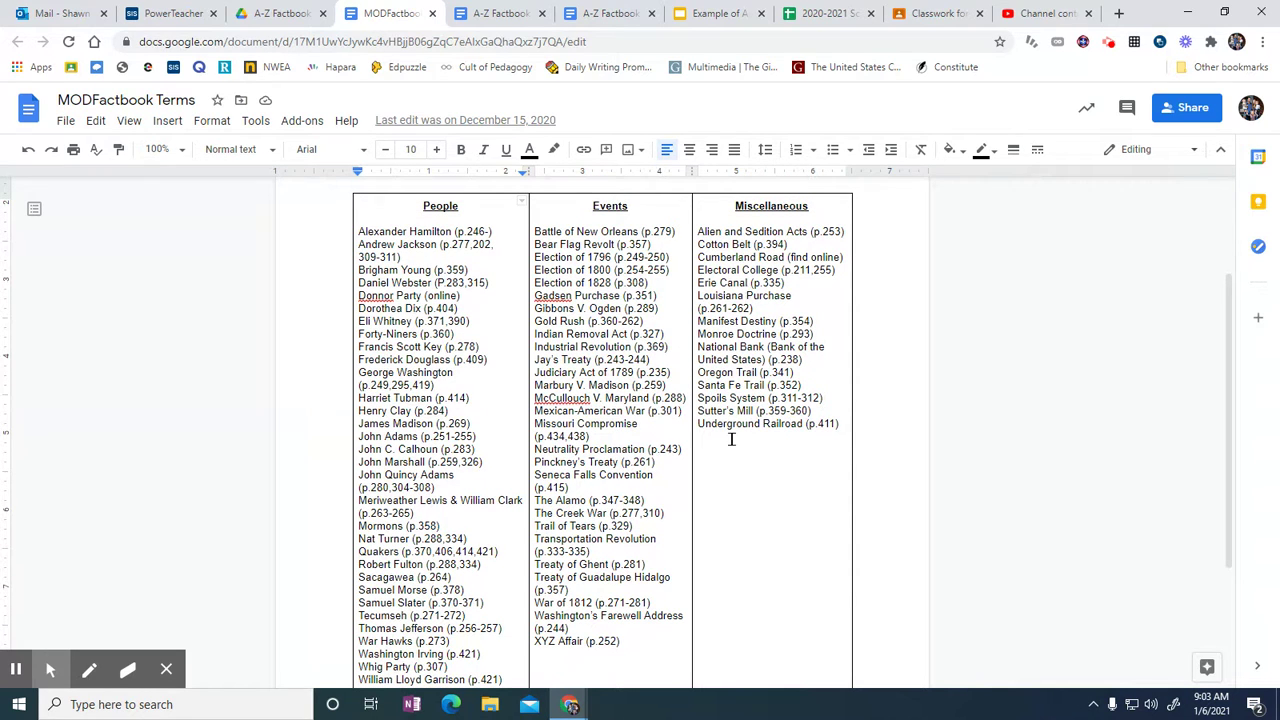
scroll(731, 439, "down", 3)
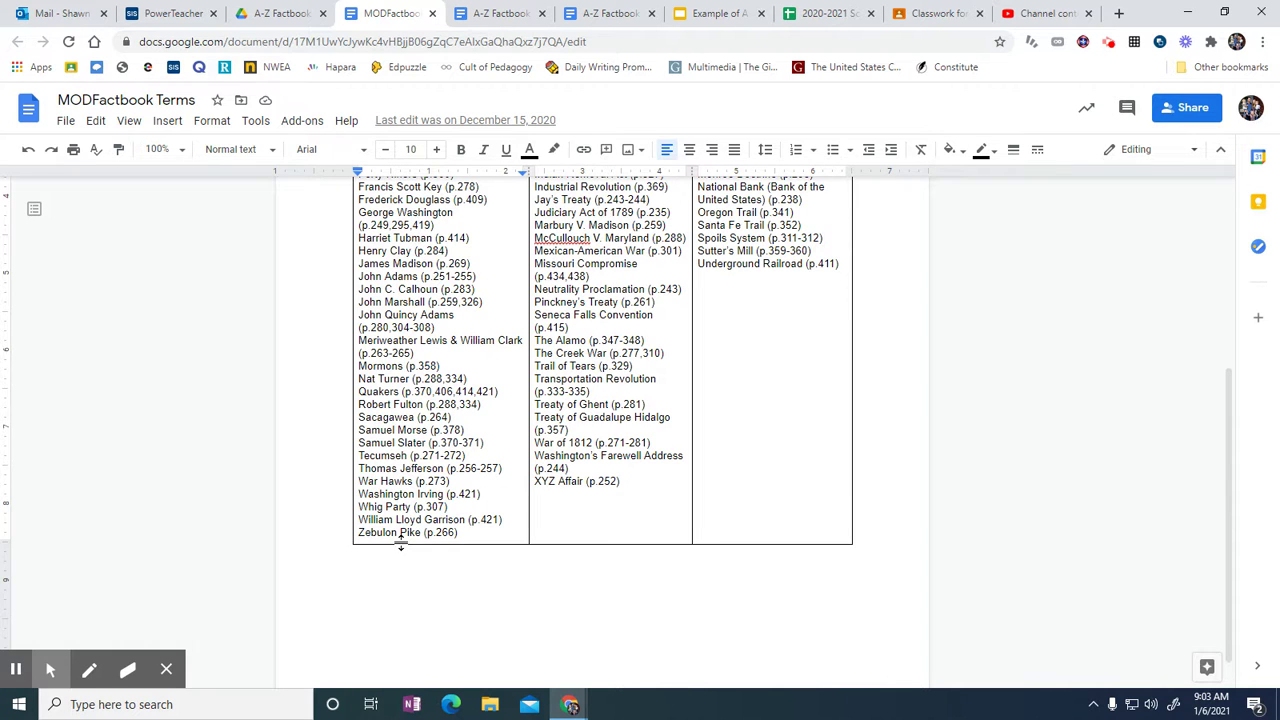
left_click_drag(358, 391, 390, 391)
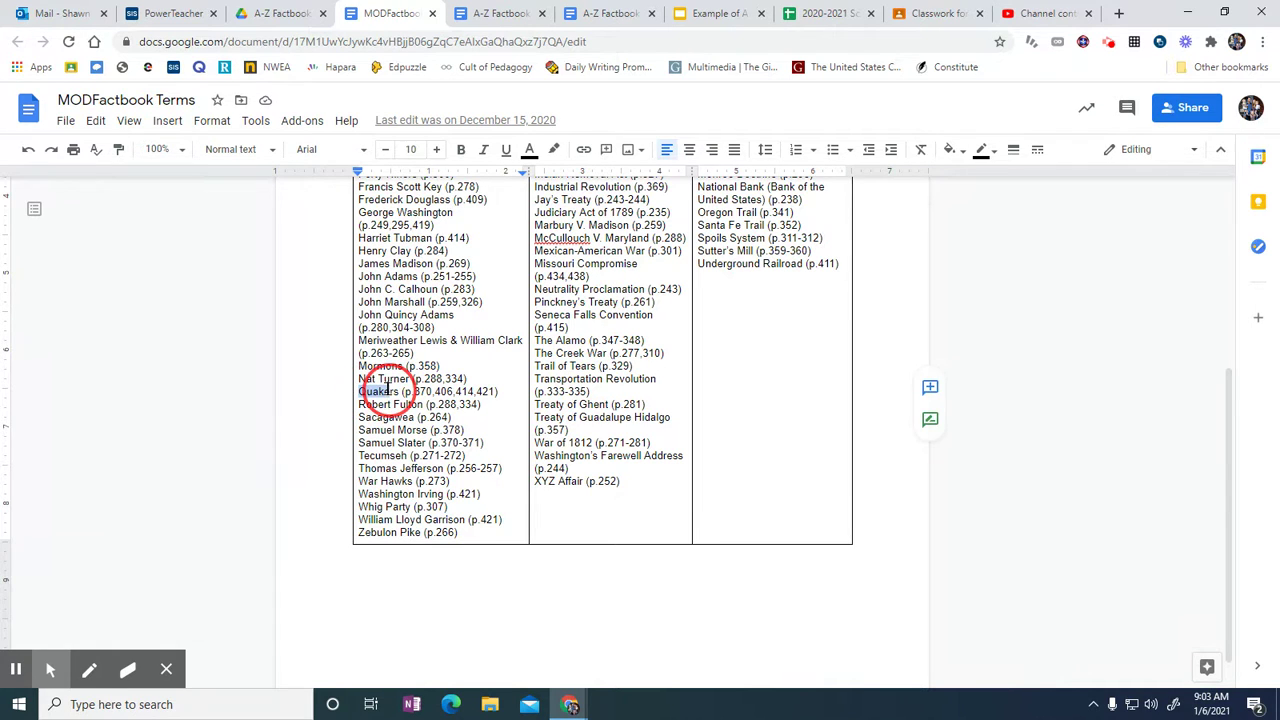
left_click(390, 391)
scroll(455, 407, "up", 1)
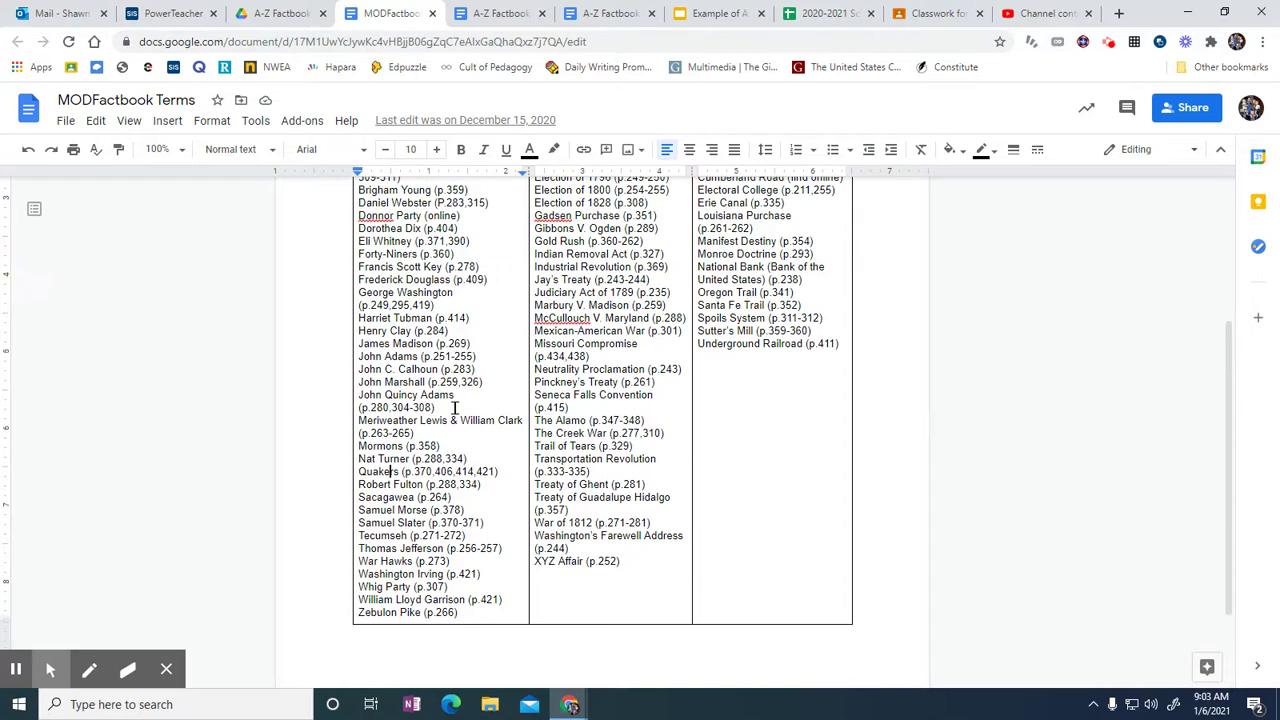
scroll(455, 407, "up", 1)
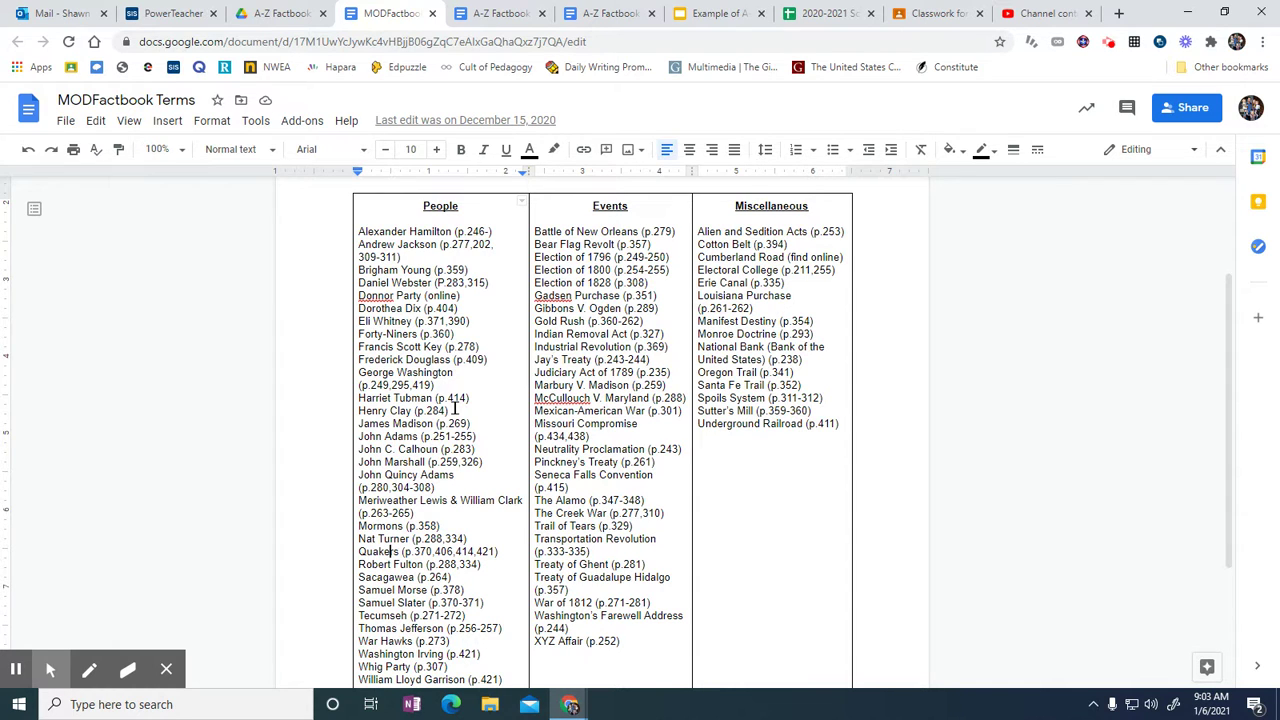
scroll(622, 404, "down", 3)
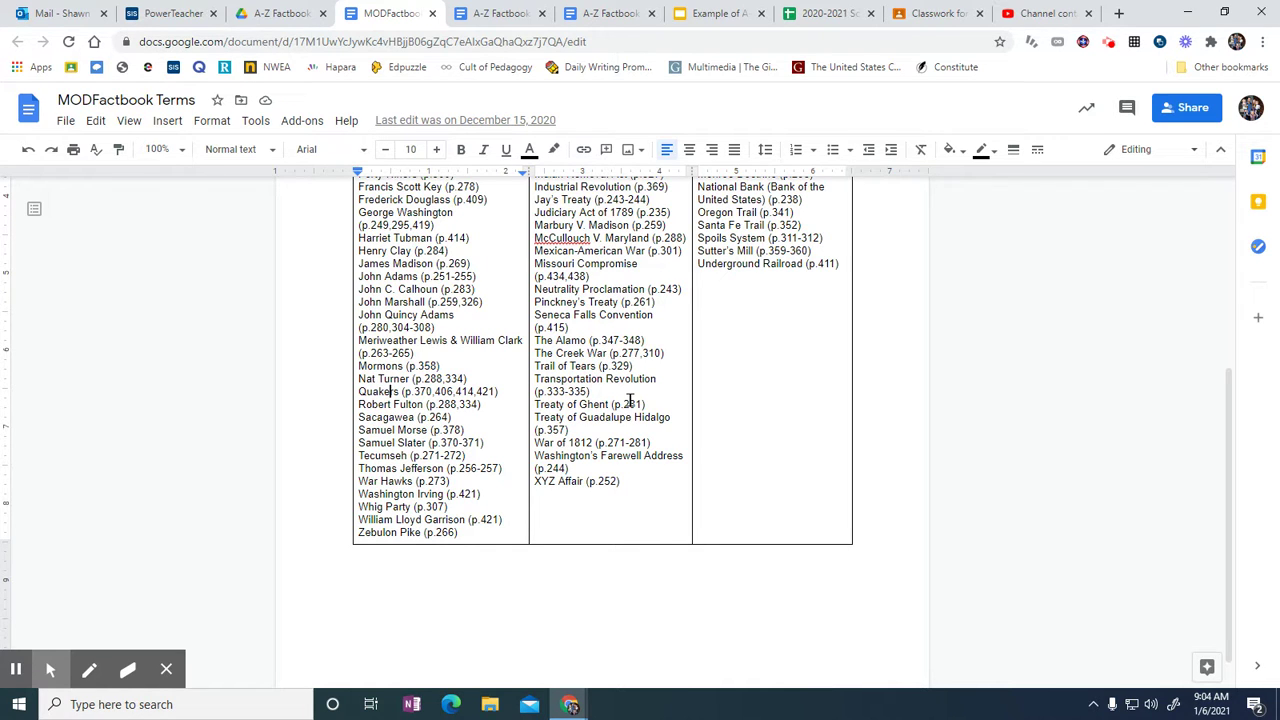
scroll(630, 400, "up", 5)
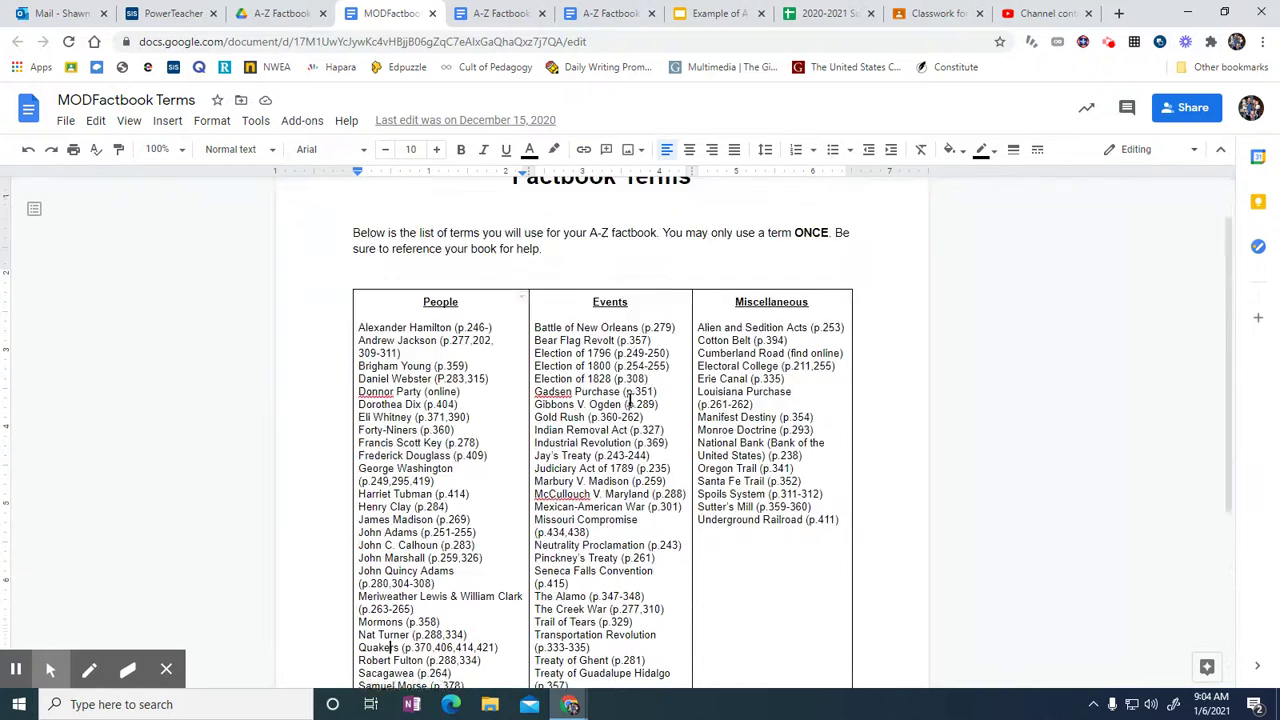
Return to the Example of A-Z Factbook tab, showing slide 3's large B.
left_click(705, 13)
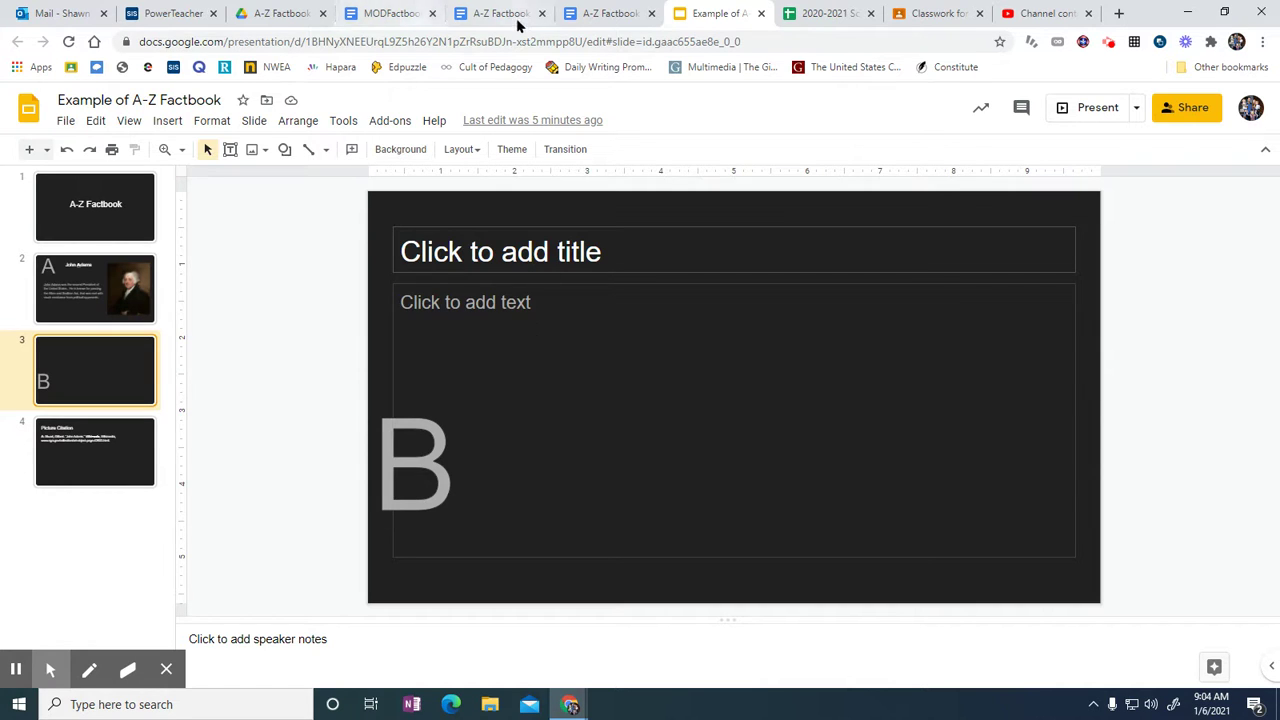
Scroll the A-Z Factbook doc to the Rubric's Deadline 1/22 table, pointing out 'Deadline Met: +3 points'.
left_click(590, 15)
scroll(593, 480, "down", 6)
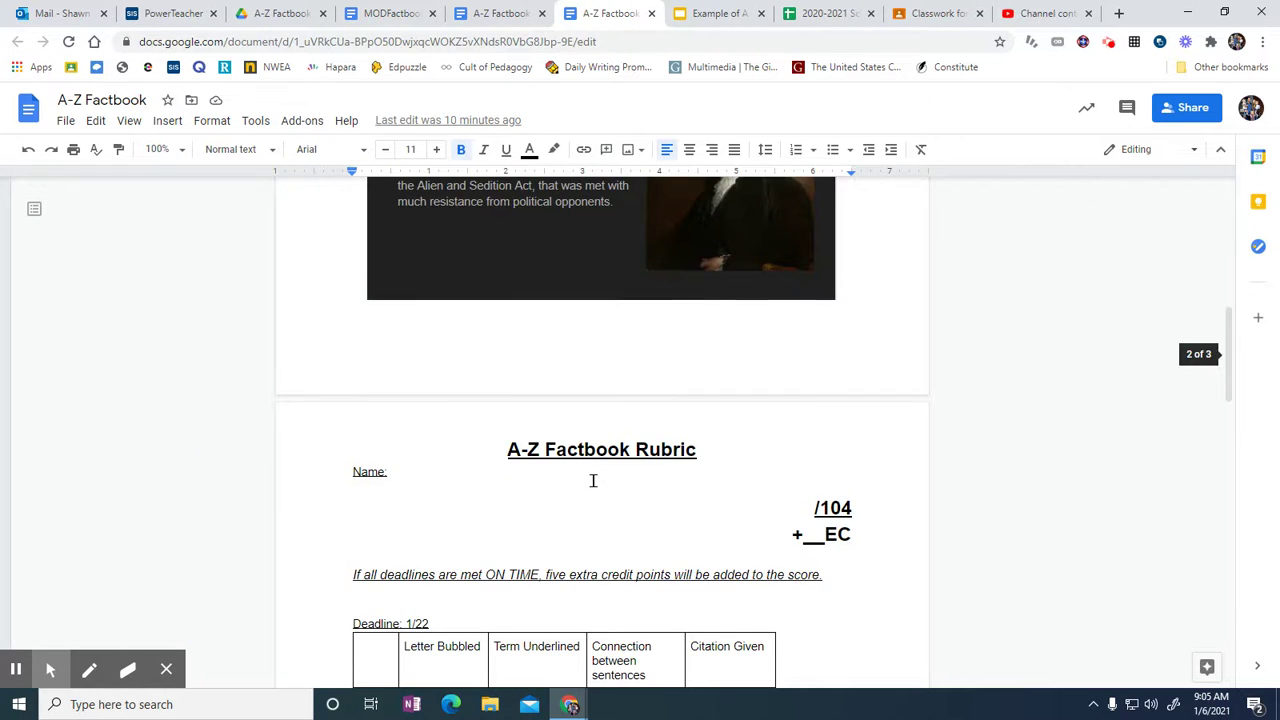
scroll(593, 482, "down", 2)
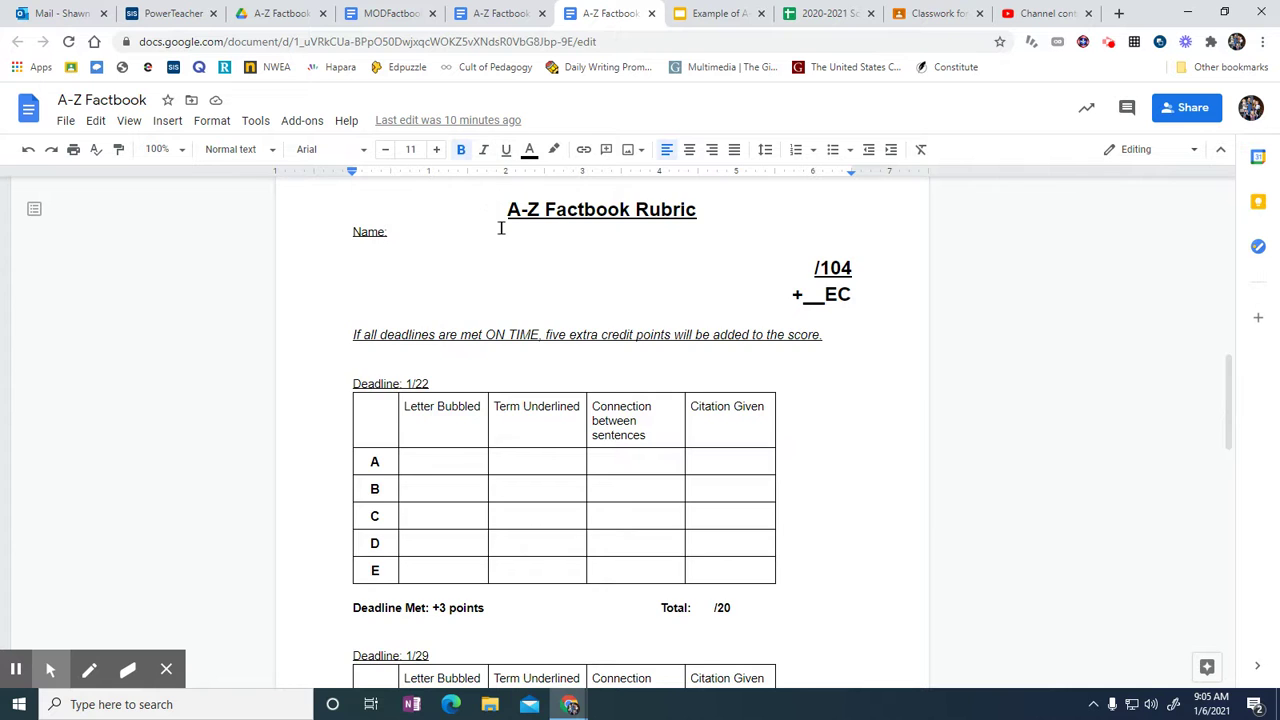
scroll(523, 346, "up", 6)
scroll(624, 337, "up", 2)
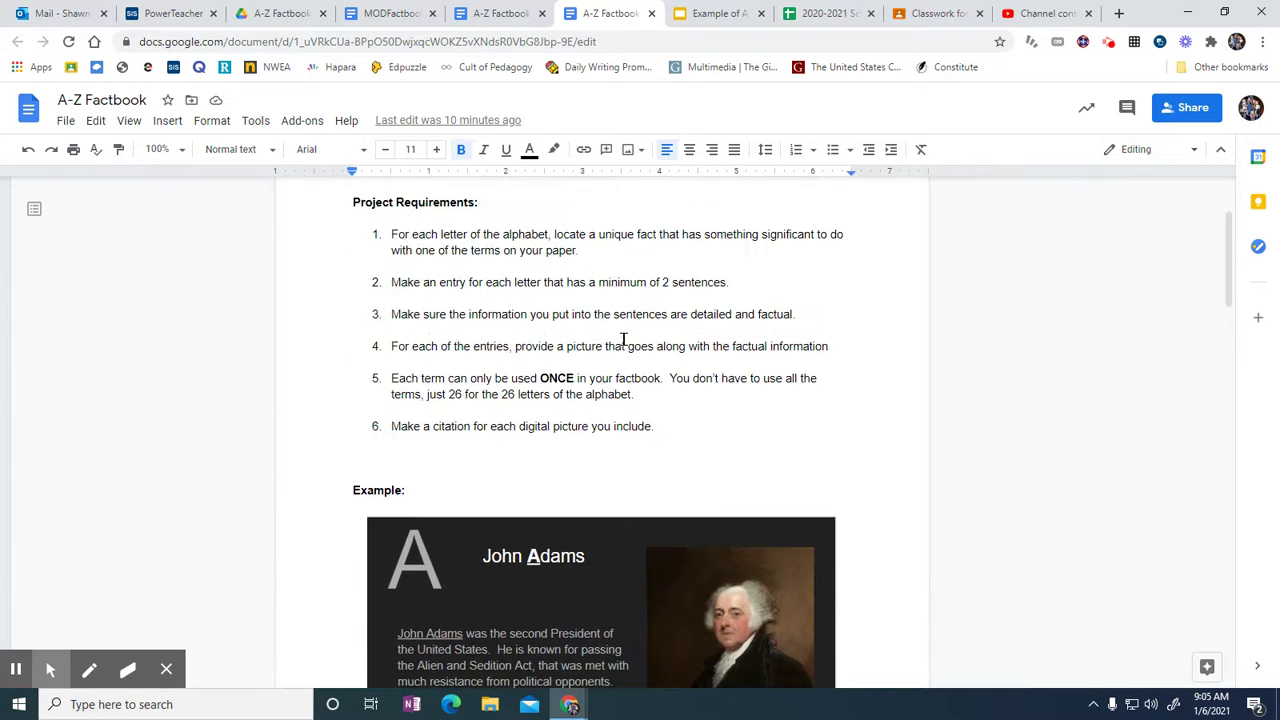
scroll(624, 337, "down", 10)
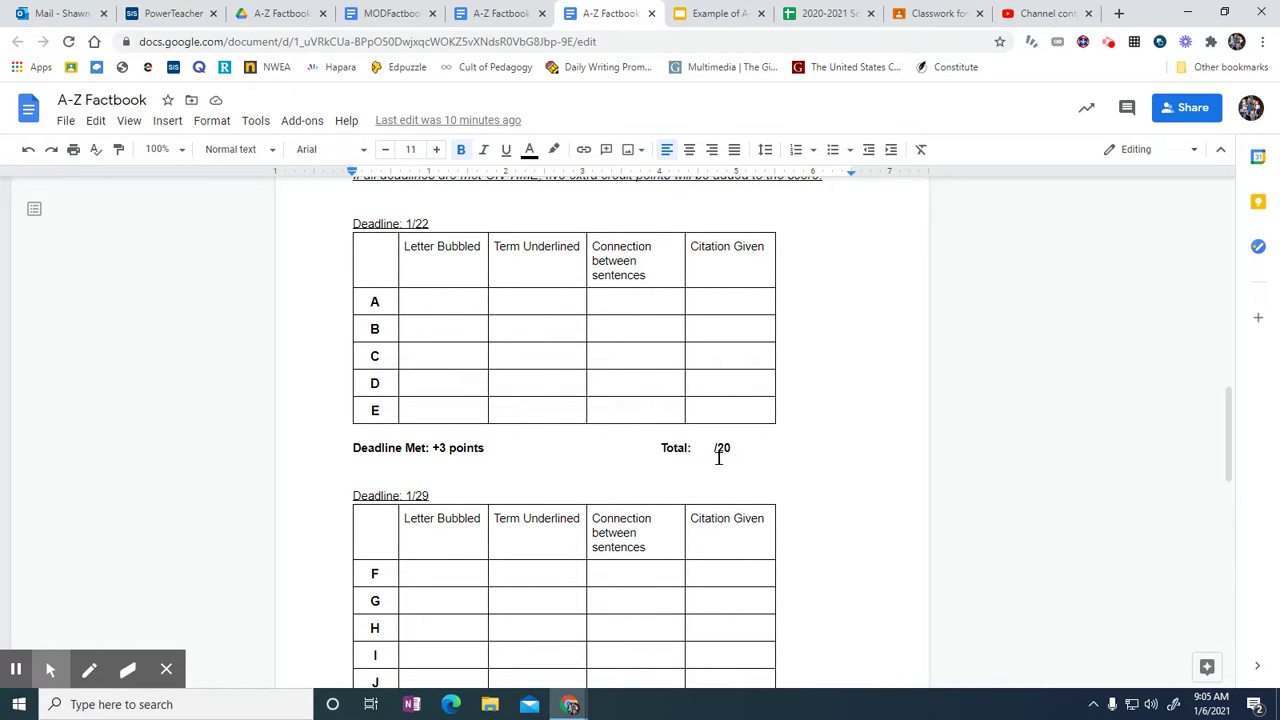
left_click(430, 447)
scroll(527, 445, "up", 1)
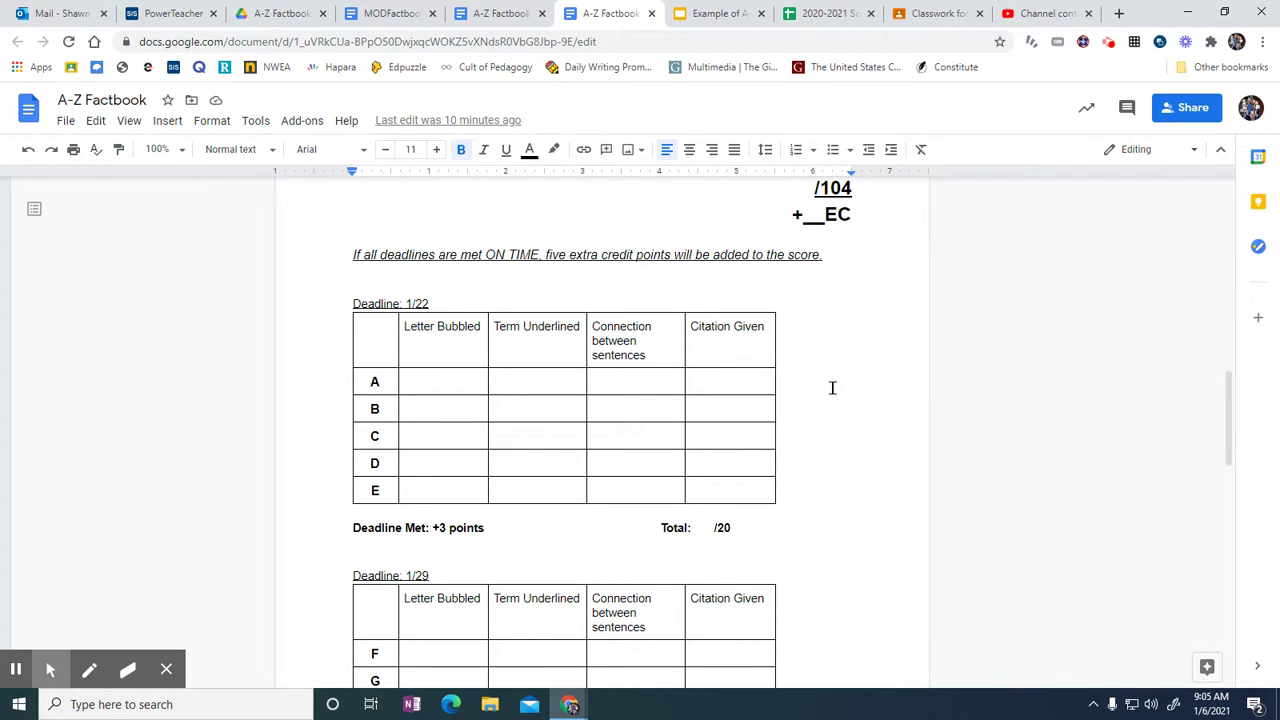
scroll(832, 388, "up", 2)
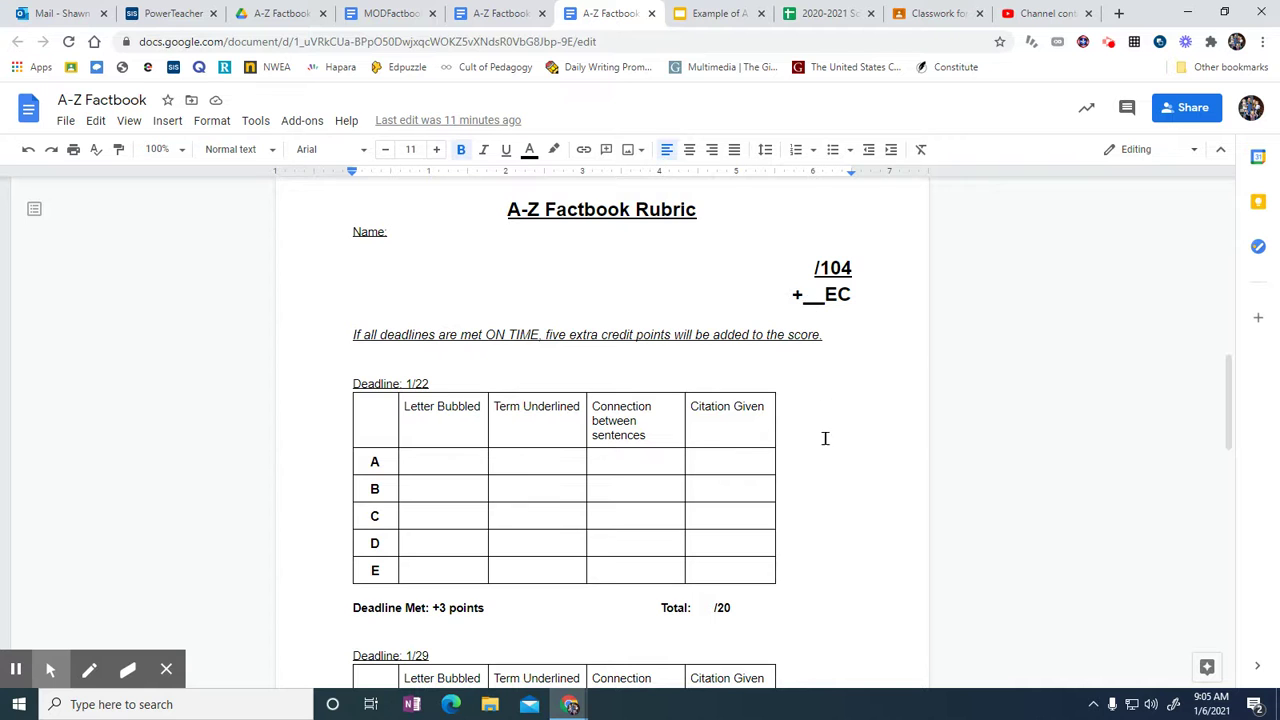
scroll(793, 547, "down", 7)
scroll(793, 547, "down", 4)
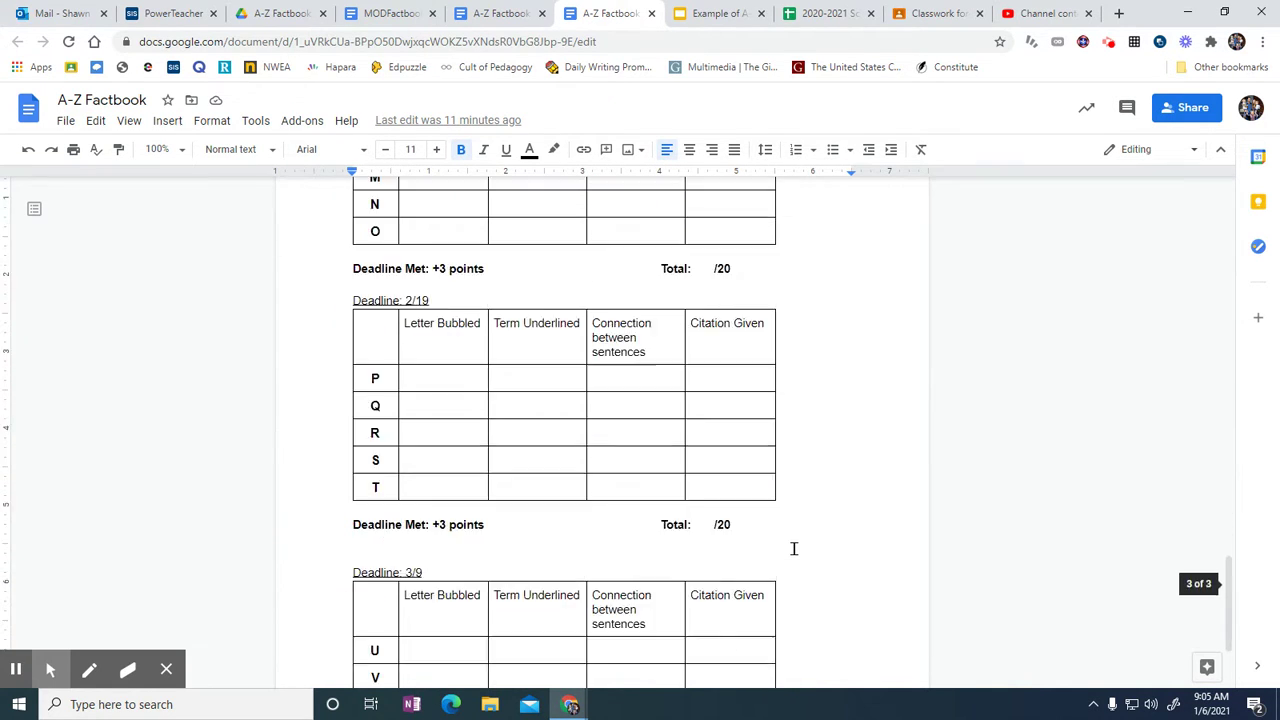
scroll(798, 467, "up", 10)
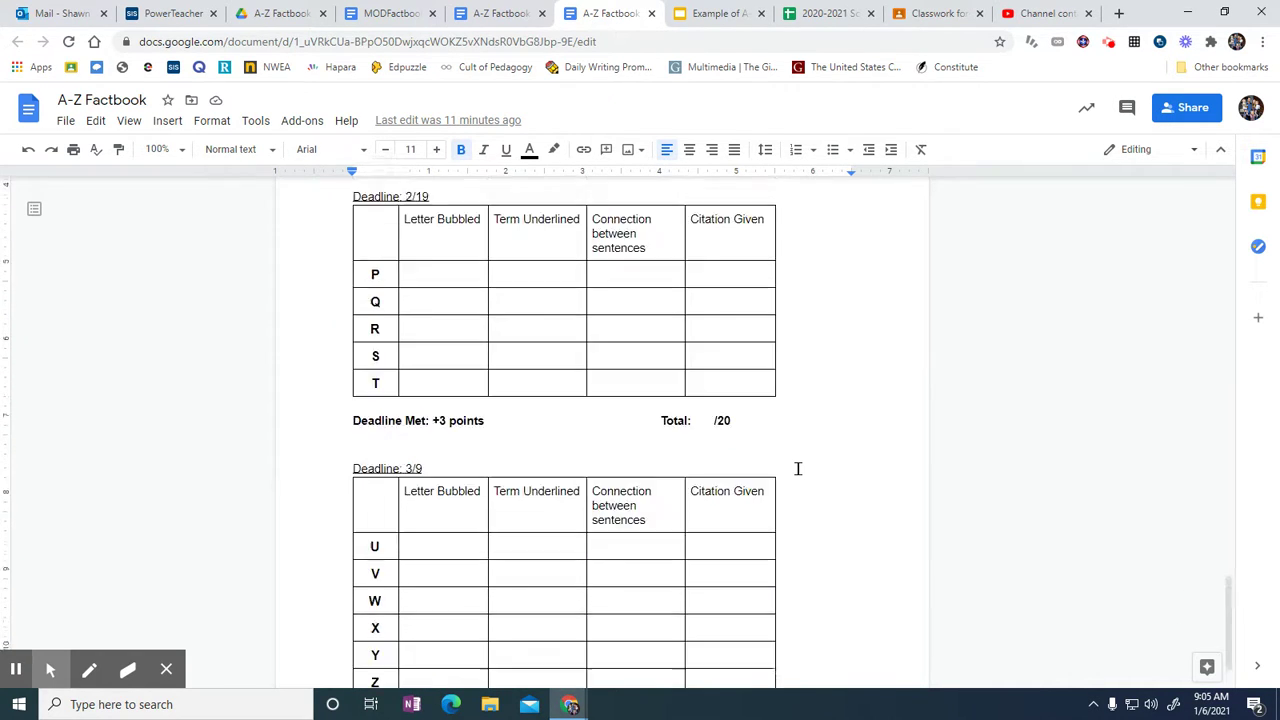
scroll(798, 467, "up", 2)
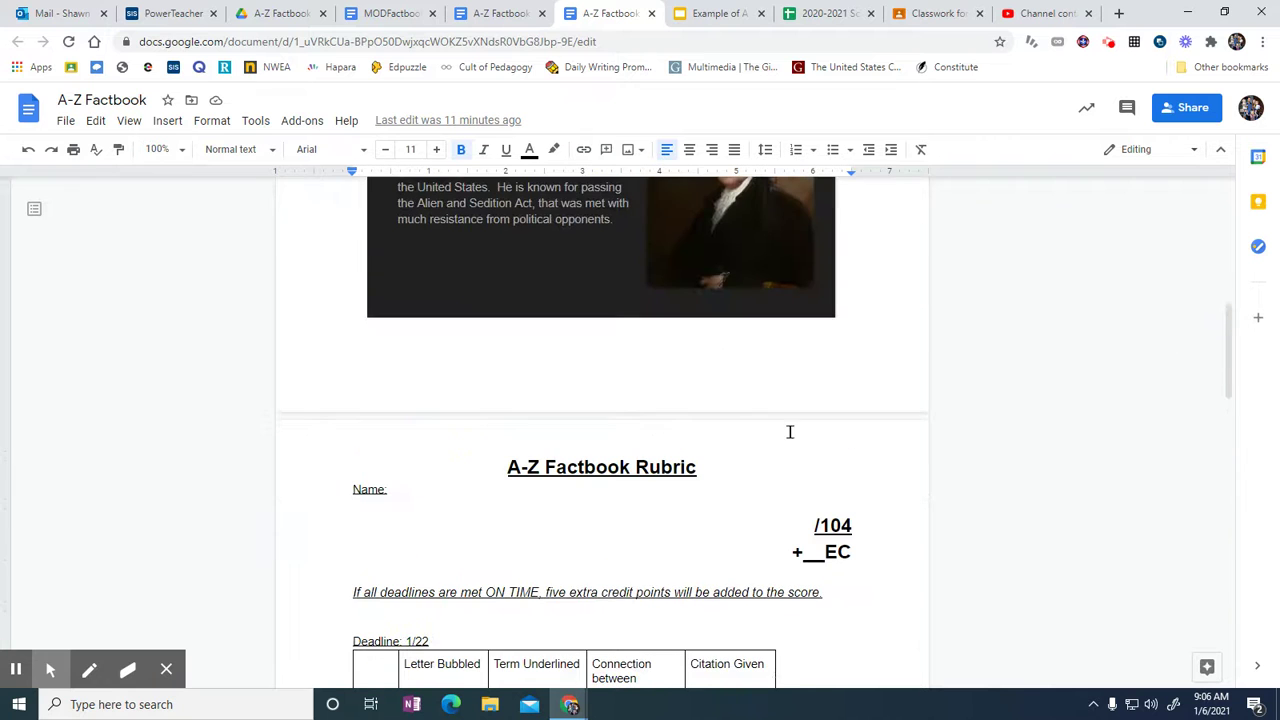
scroll(812, 524, "down", 1)
scroll(812, 524, "down", 9)
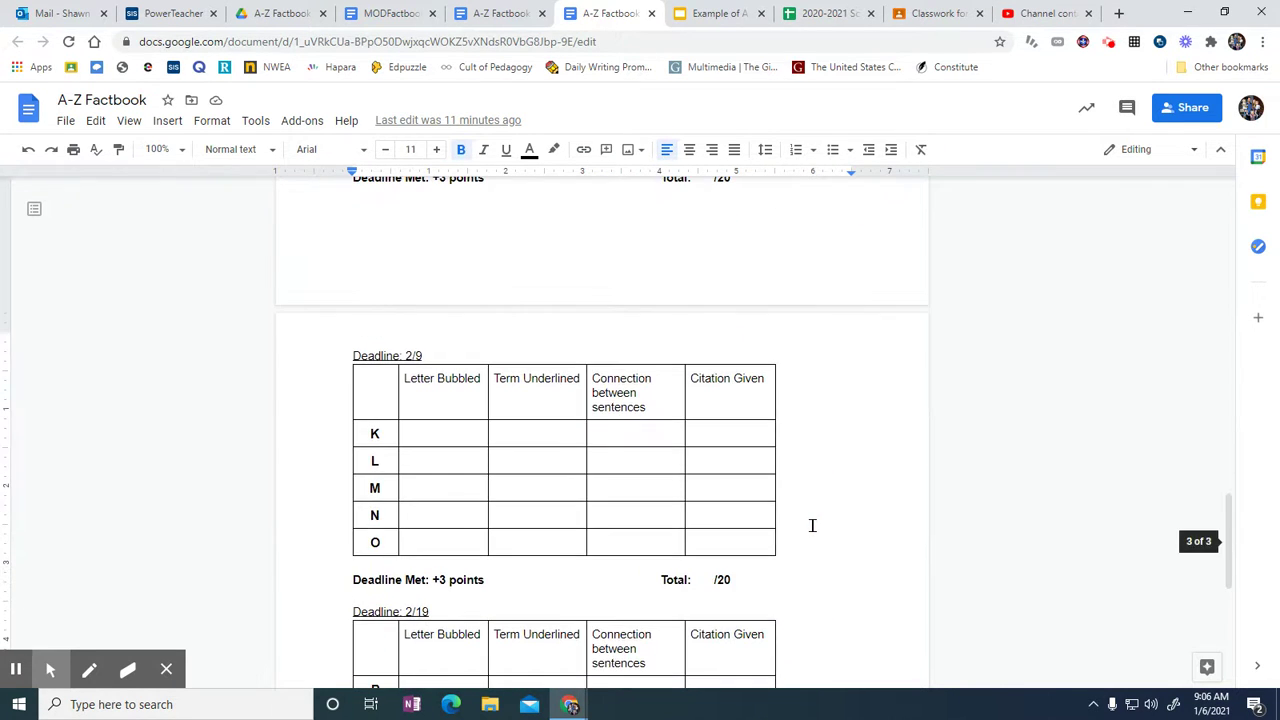
scroll(812, 525, "up", 3)
scroll(812, 525, "up", 2)
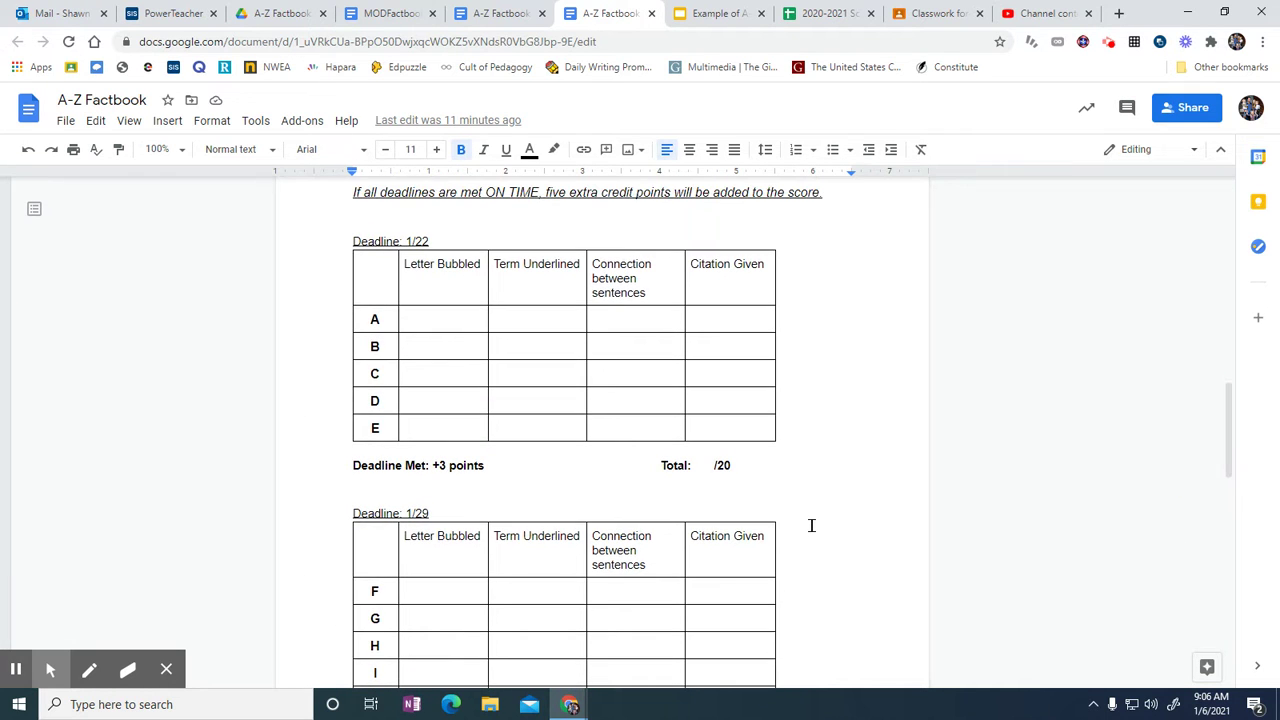
scroll(454, 506, "down", 4)
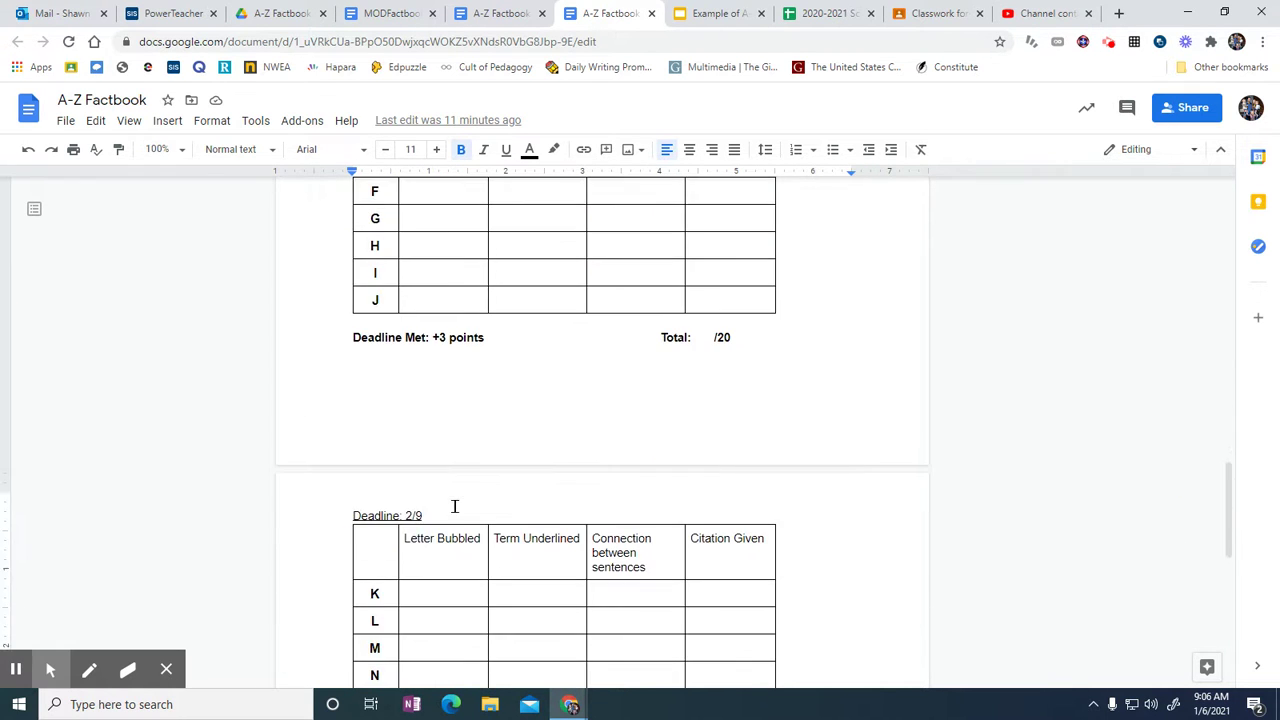
scroll(457, 434, "up", 2)
scroll(443, 423, "down", 4)
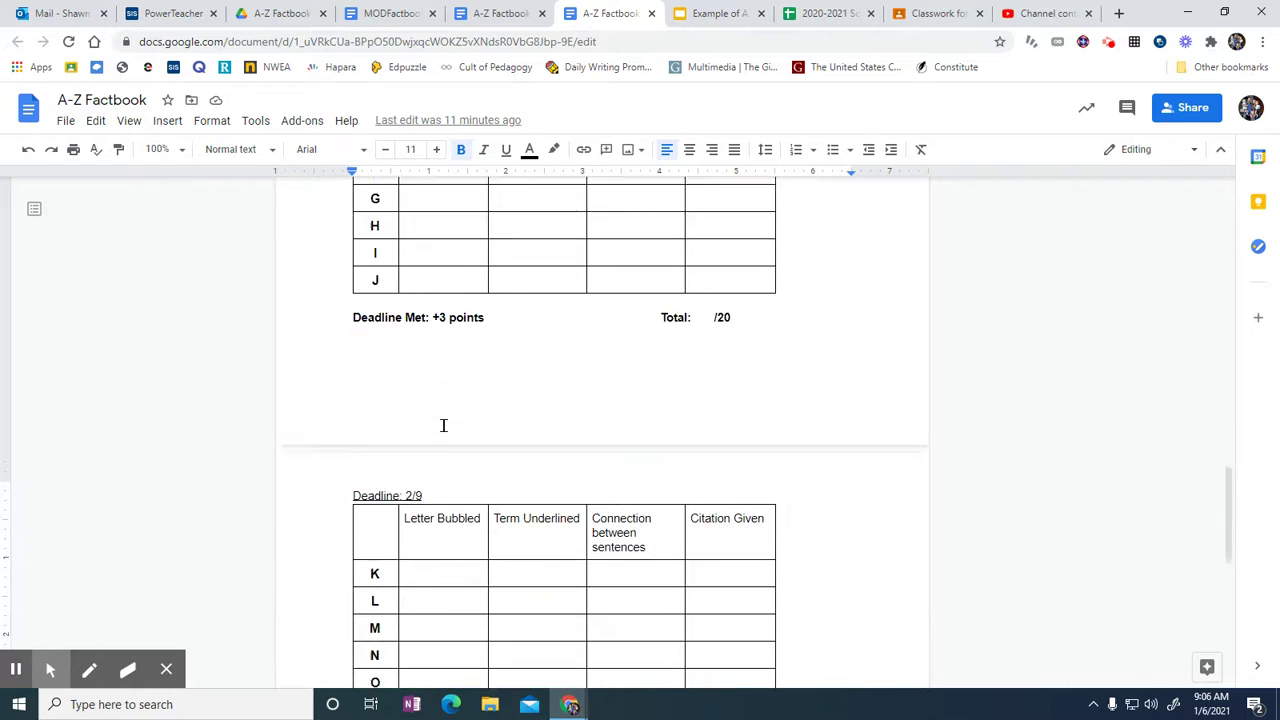
scroll(408, 522, "down", 4)
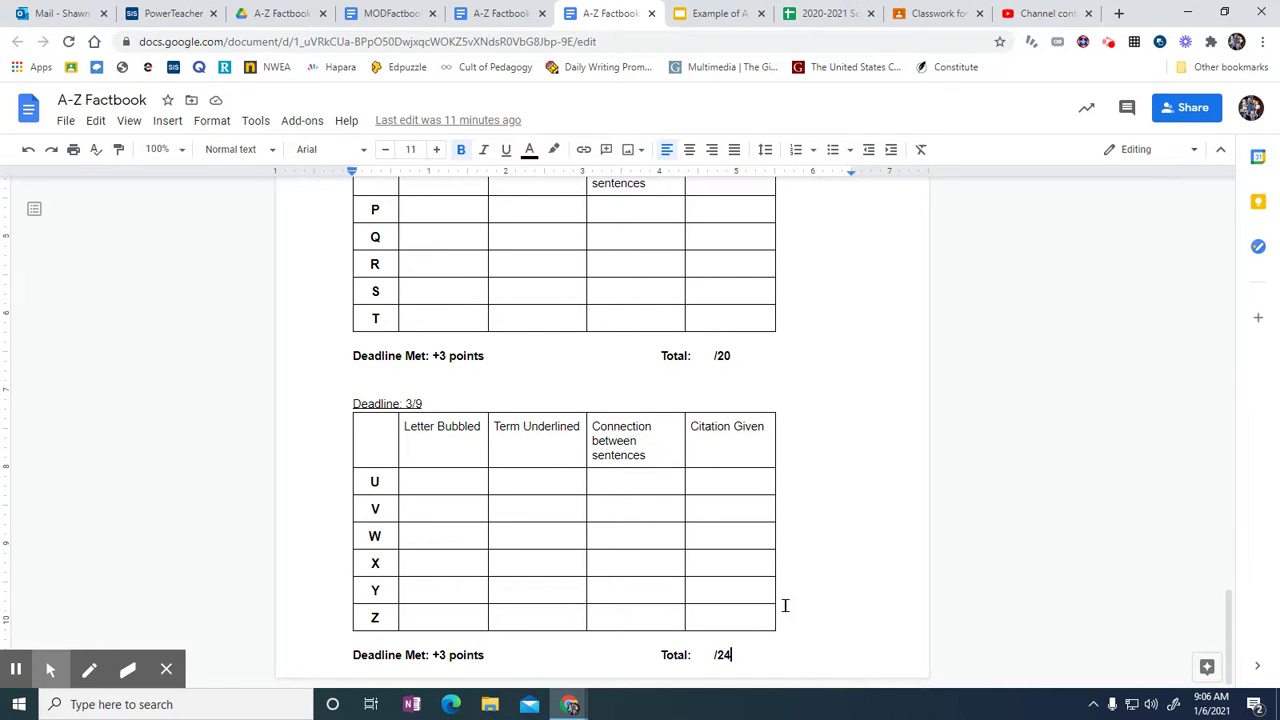
scroll(827, 609, "up", 1)
scroll(827, 609, "up", 3)
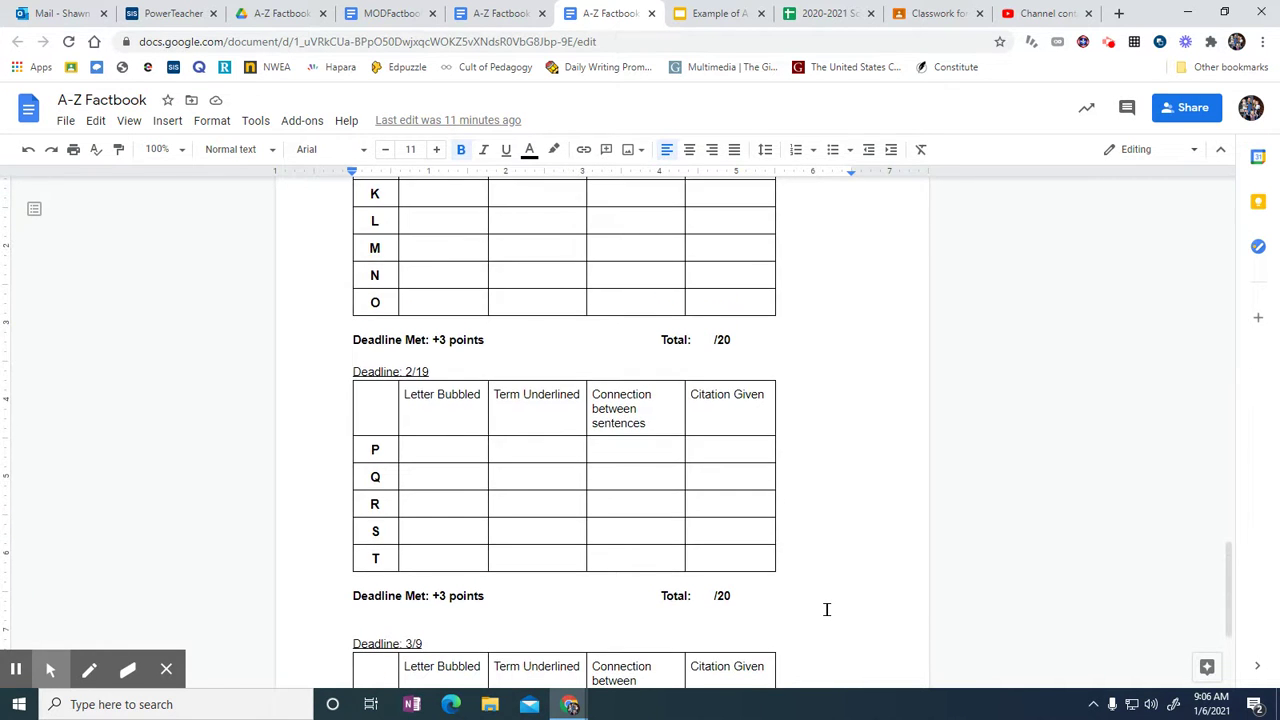
scroll(827, 609, "up", 14)
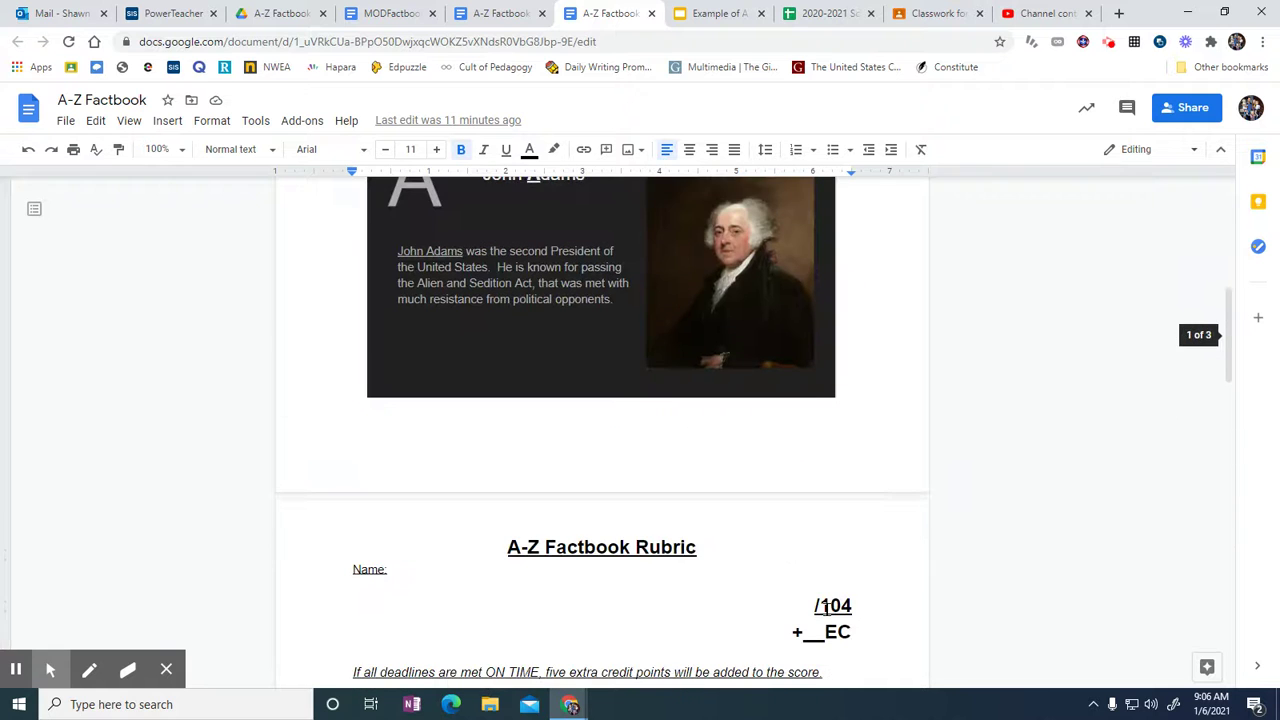
scroll(827, 609, "down", 6)
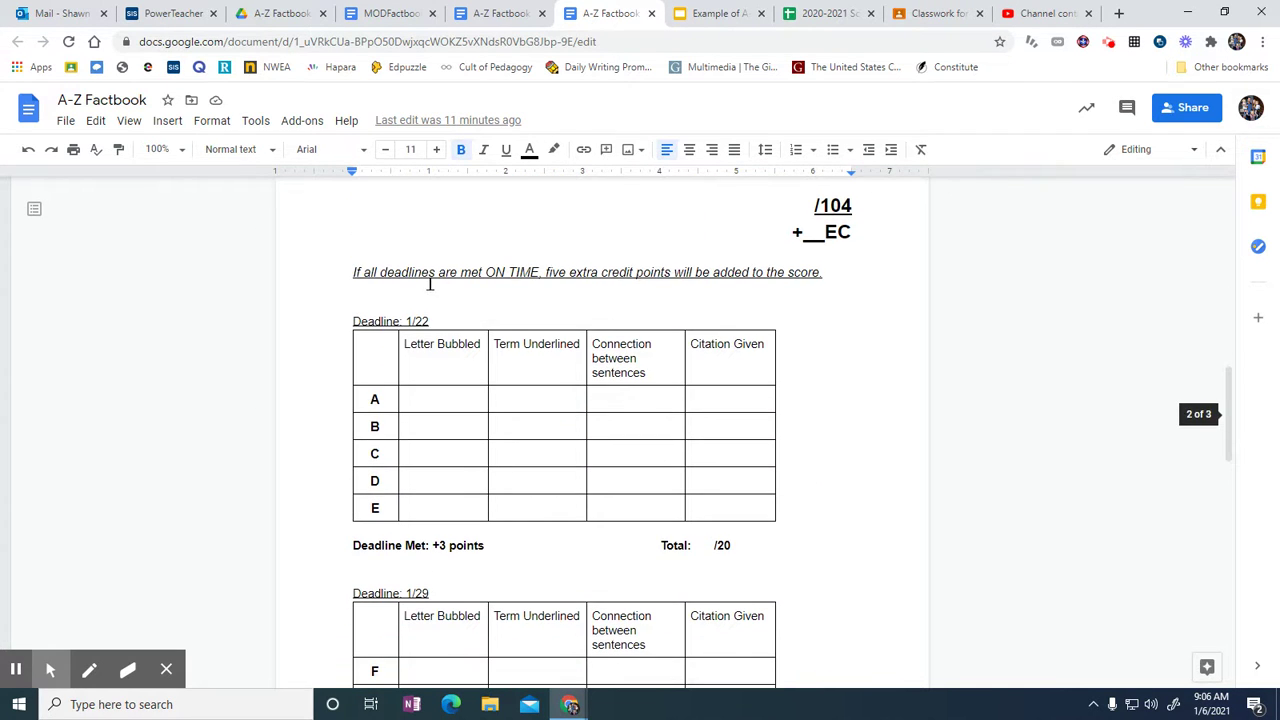